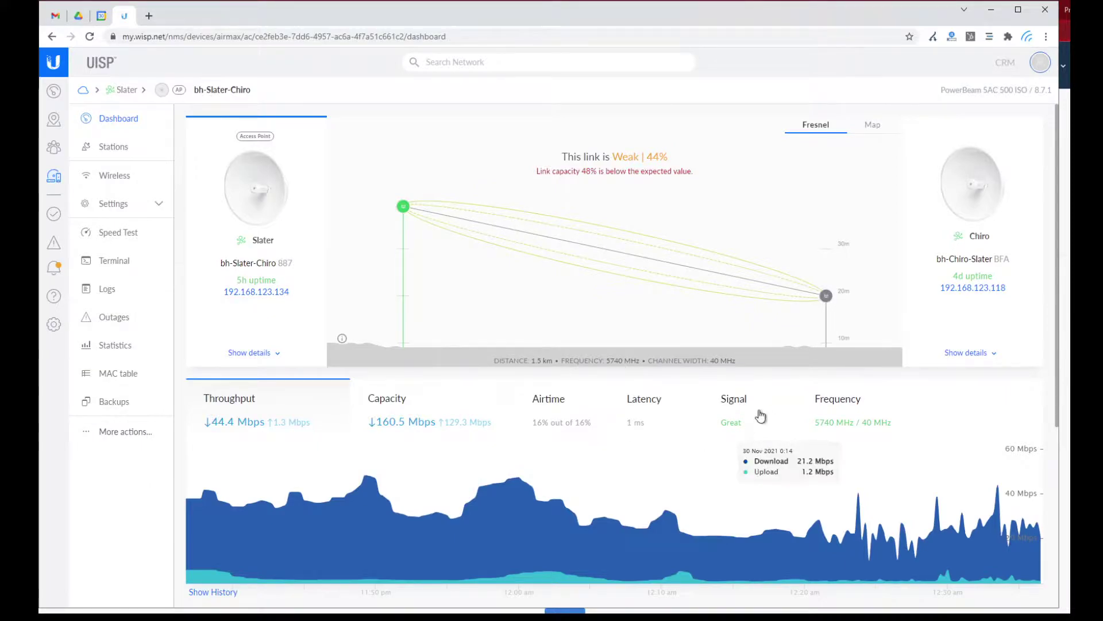
In UISP, view the link's frequency heatmap and wireless config, then highlight the DFS detection event.
click(835, 428)
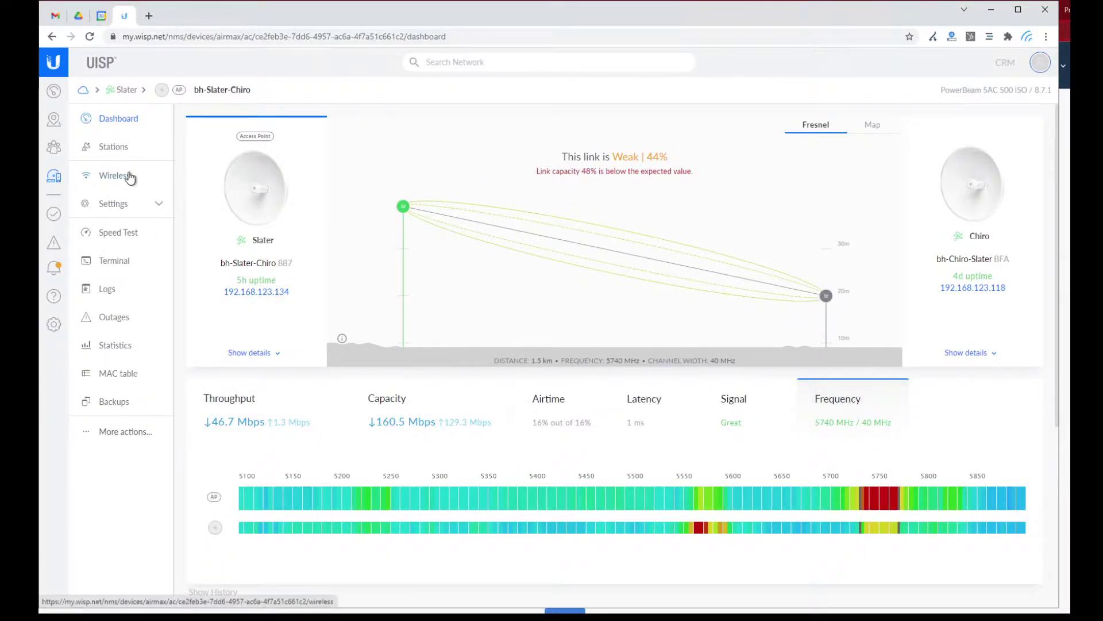
click(129, 175)
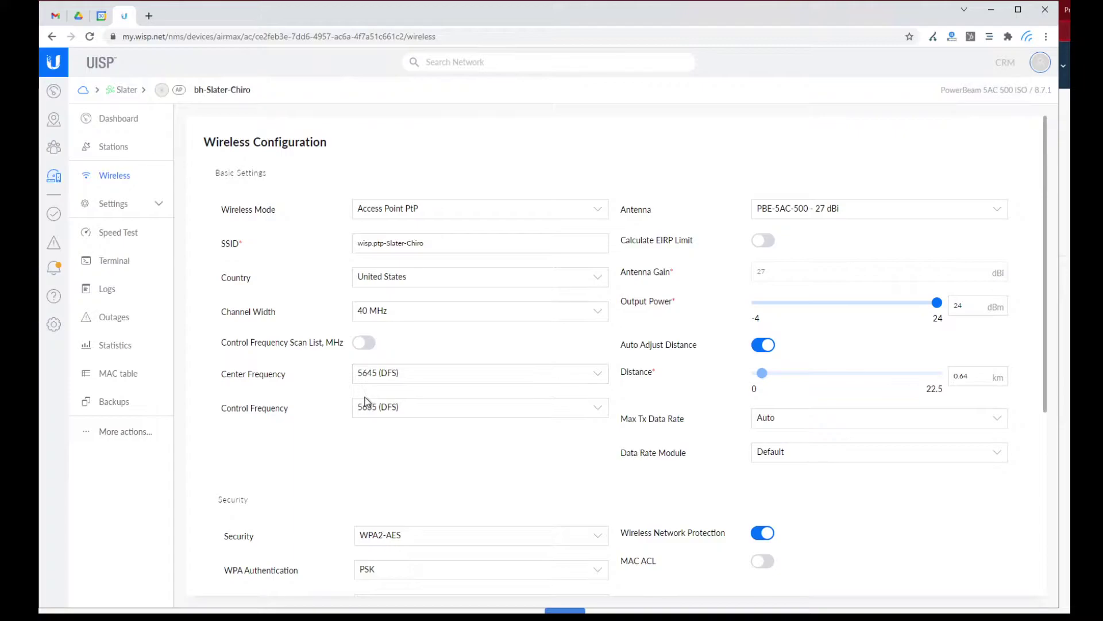
click(112, 120)
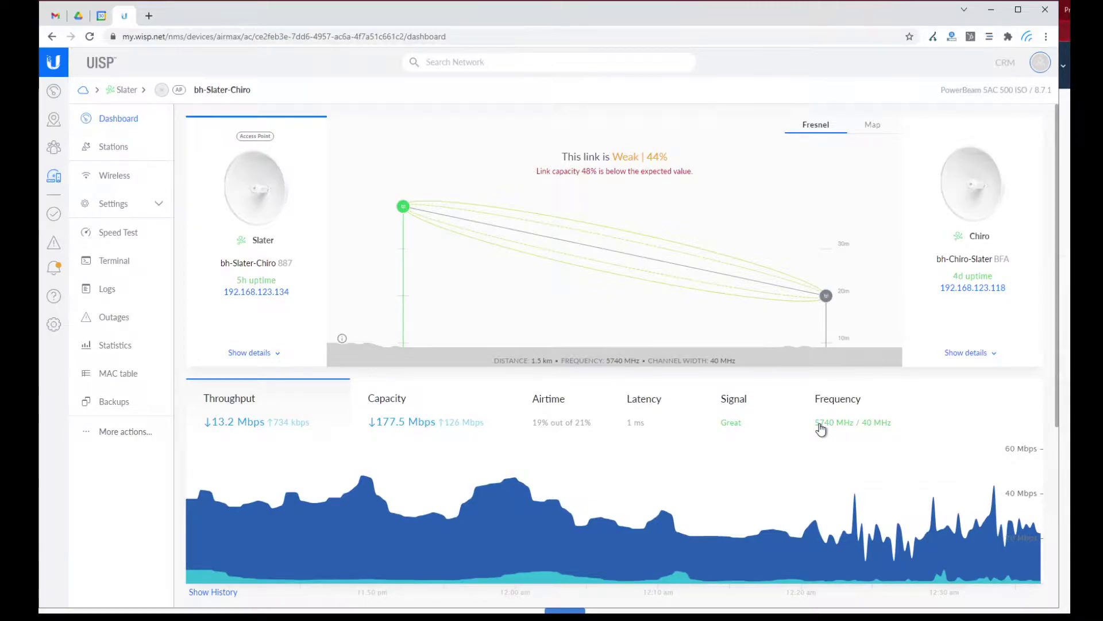
scroll(948, 463, down, 5)
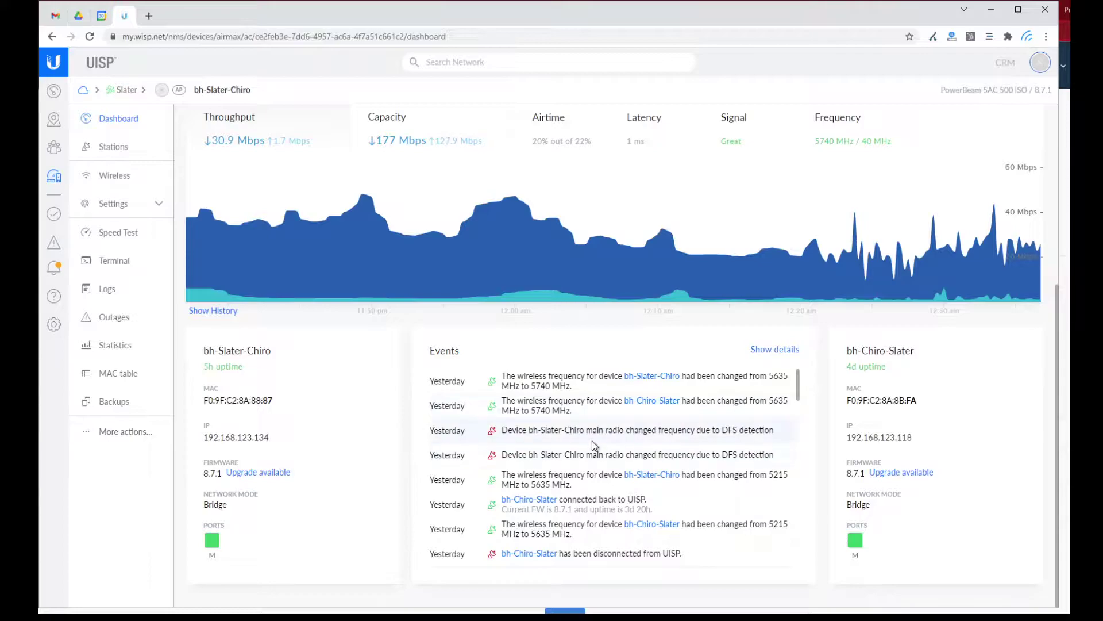
drag(585, 430, 758, 436)
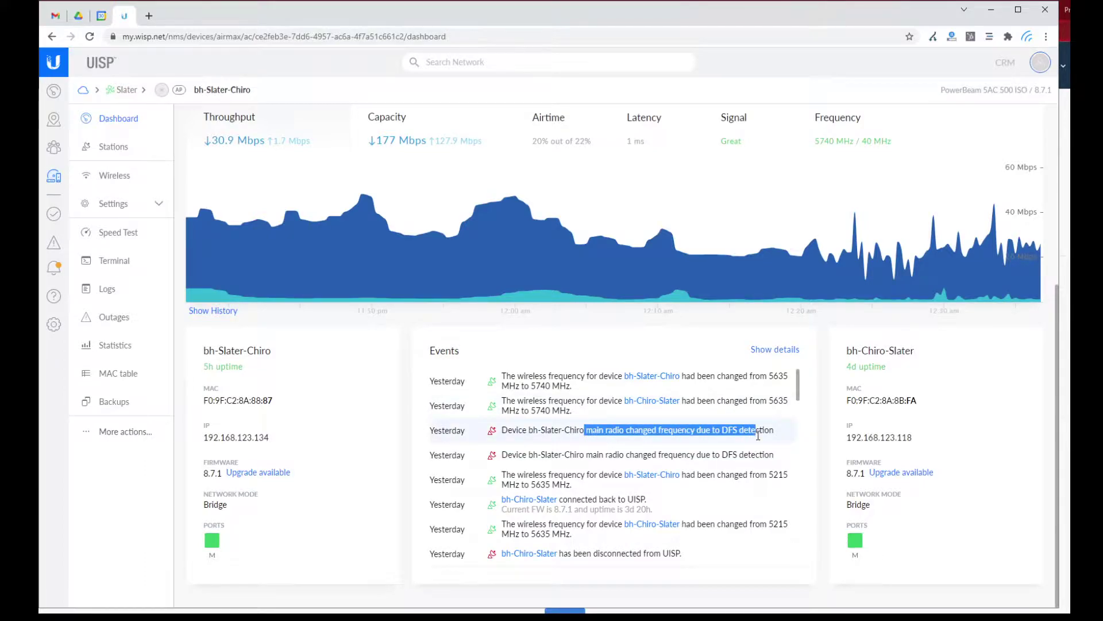
scroll(493, 337, up, 5)
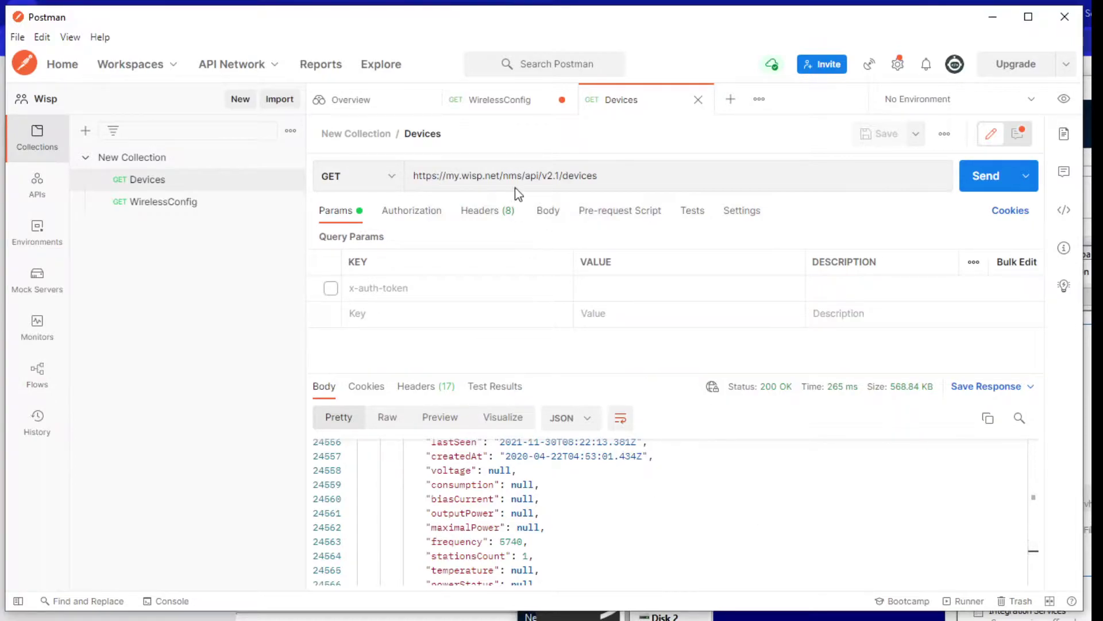
Resend the Devices request and search its response for the Slater site id, reaching match 2 of 81.
click(152, 204)
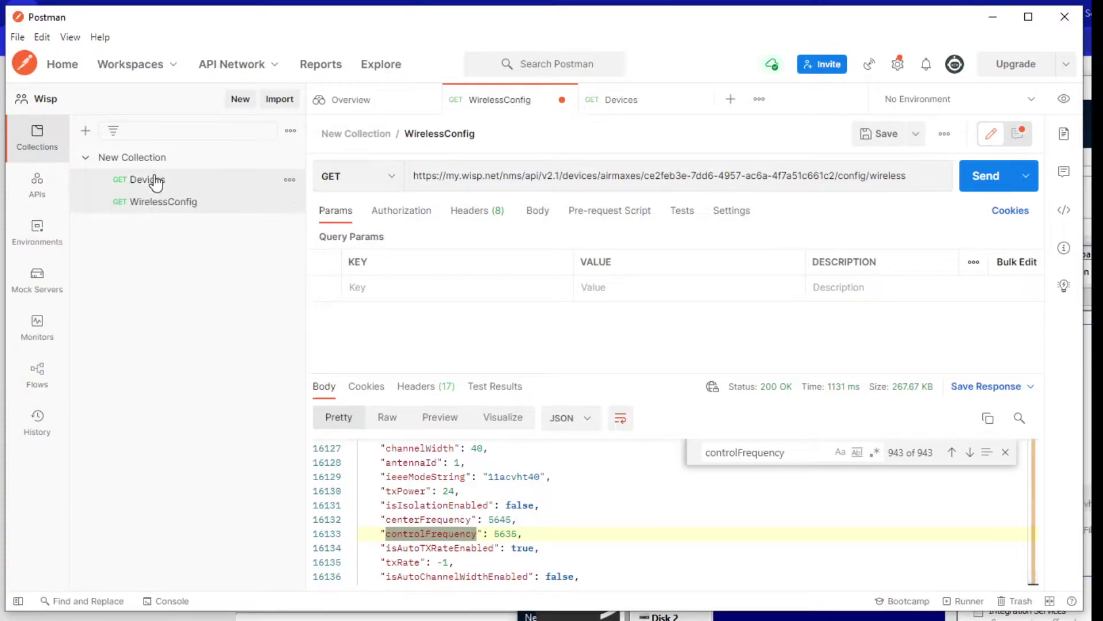
click(155, 181)
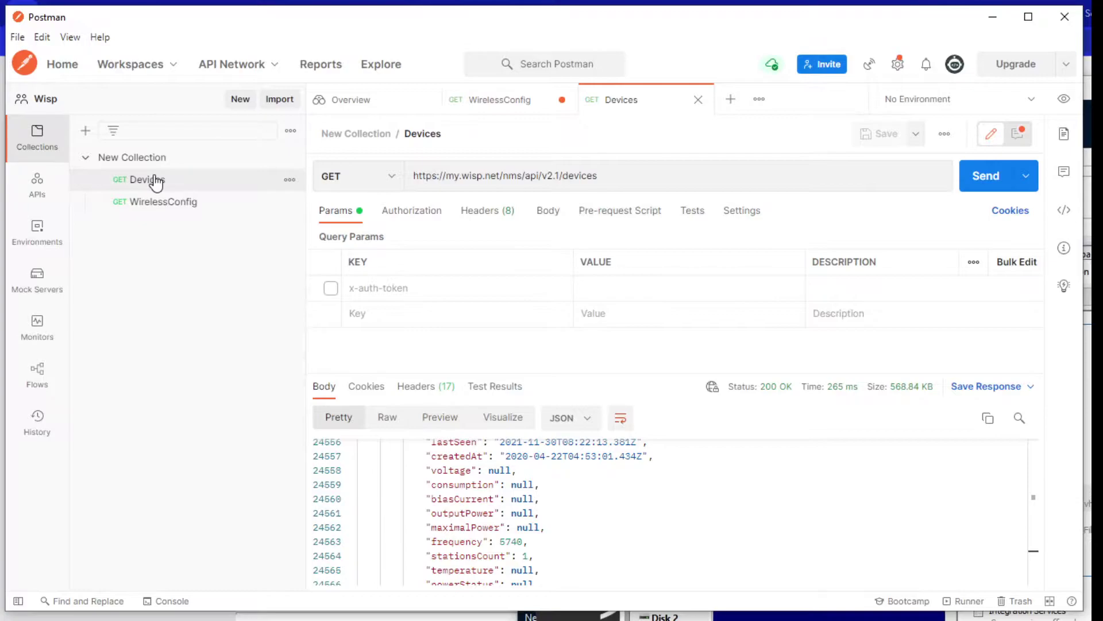
click(998, 185)
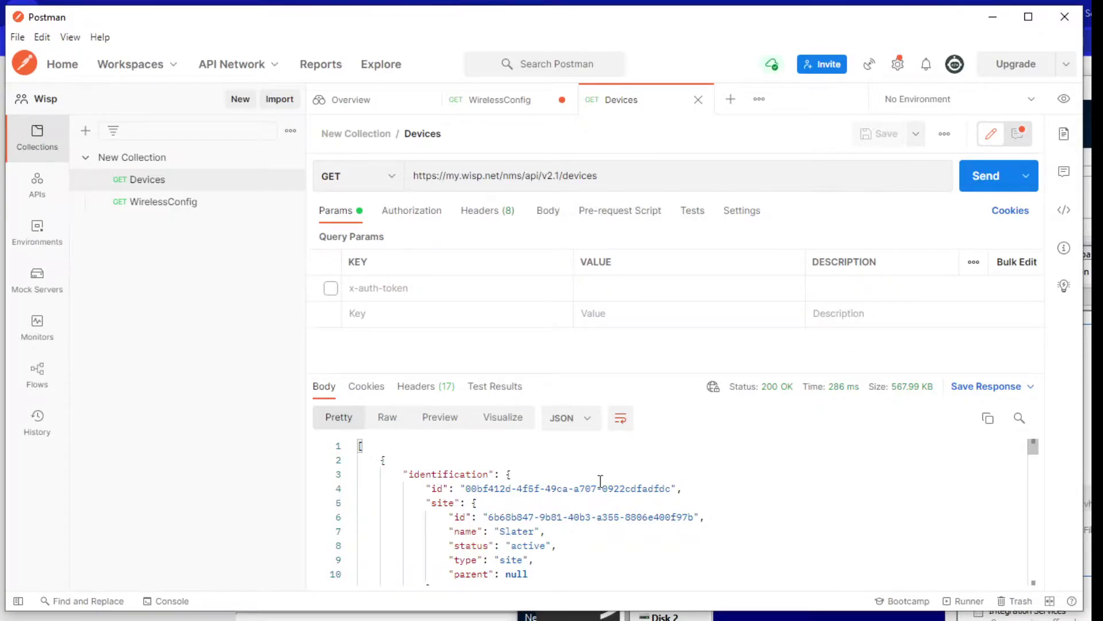
click(596, 524)
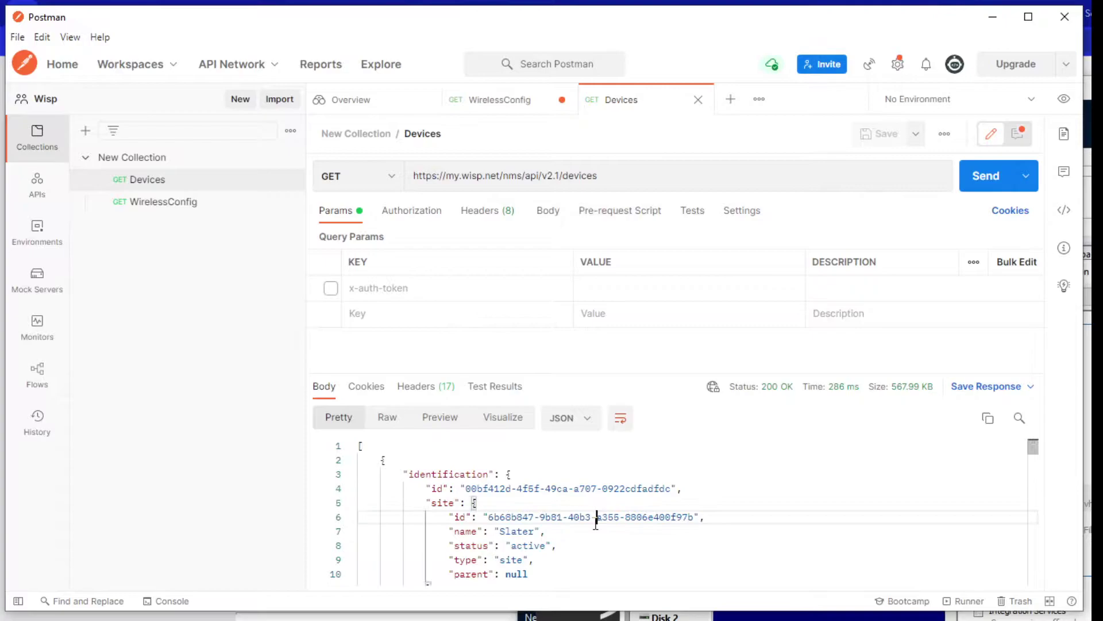
key(ctrl+f)
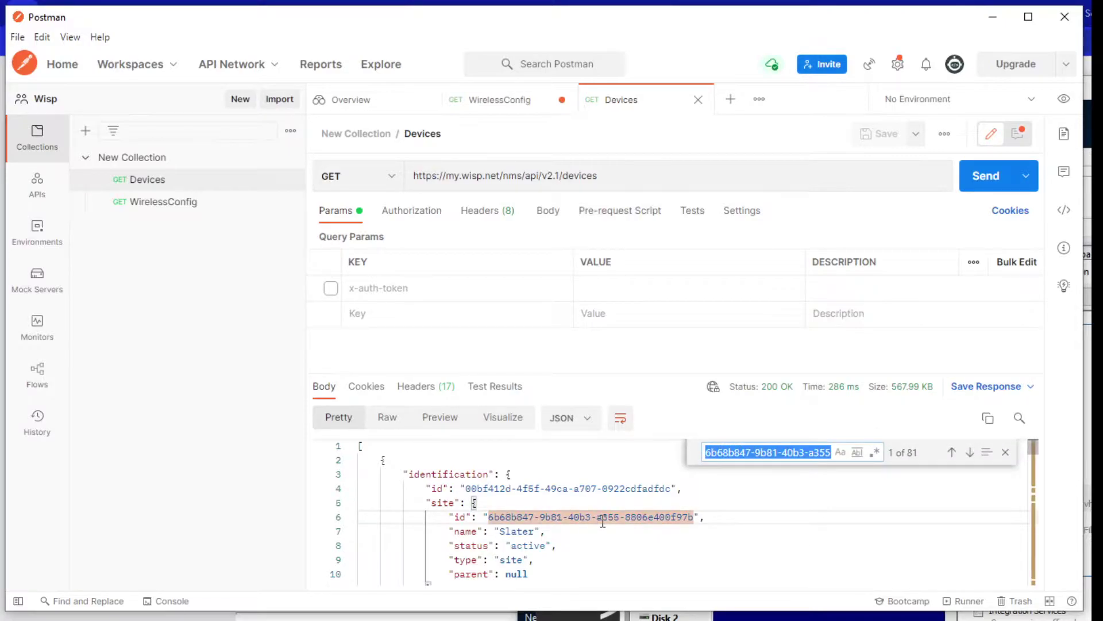
key(Return)
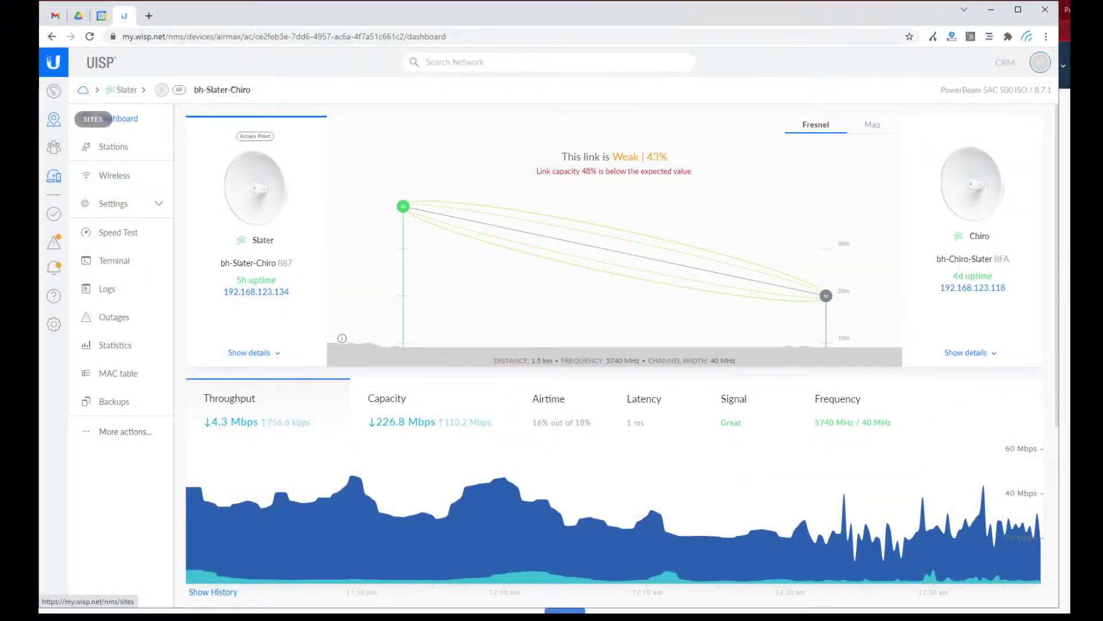
Select the device id segment of the UISP dashboard URL, excluding the trailing slash, for copying.
click(261, 37)
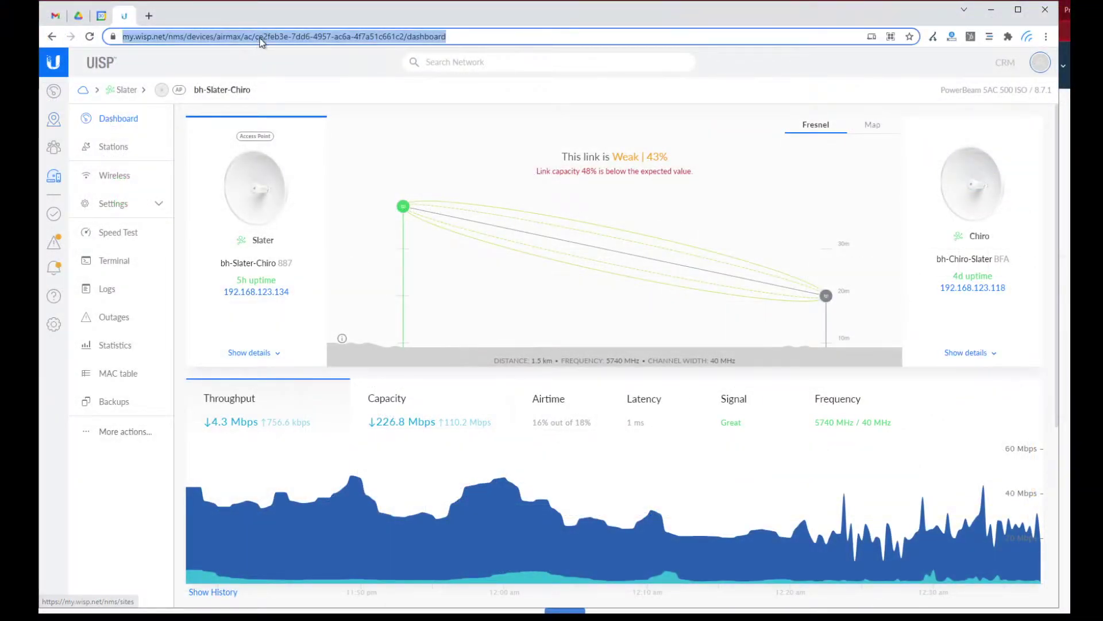
click(254, 38)
click(286, 37)
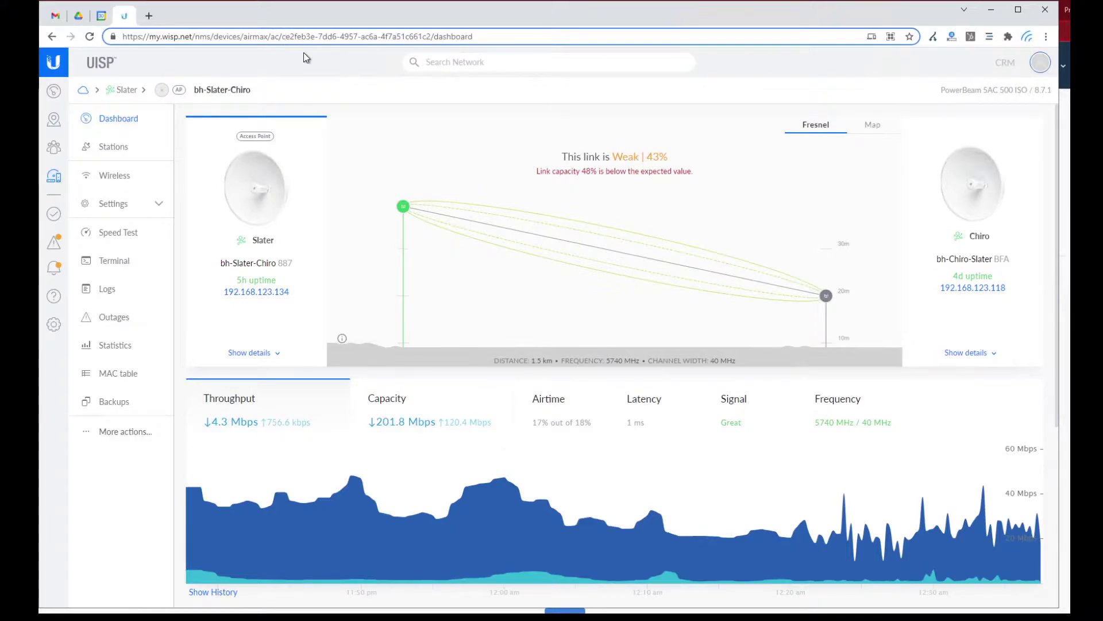
key(shift+End)
key(ctrl+shift+Left)
key(ctrl+shift+Left)
key(ctrl+shift+Right)
key(ctrl+shift+Right)
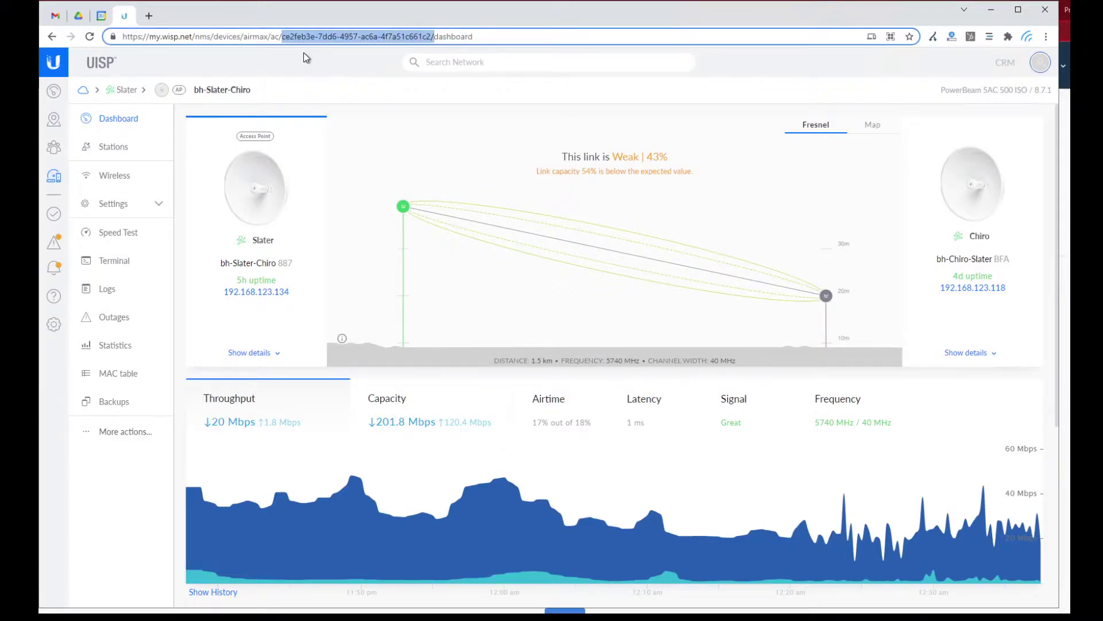
key(shift+Left)
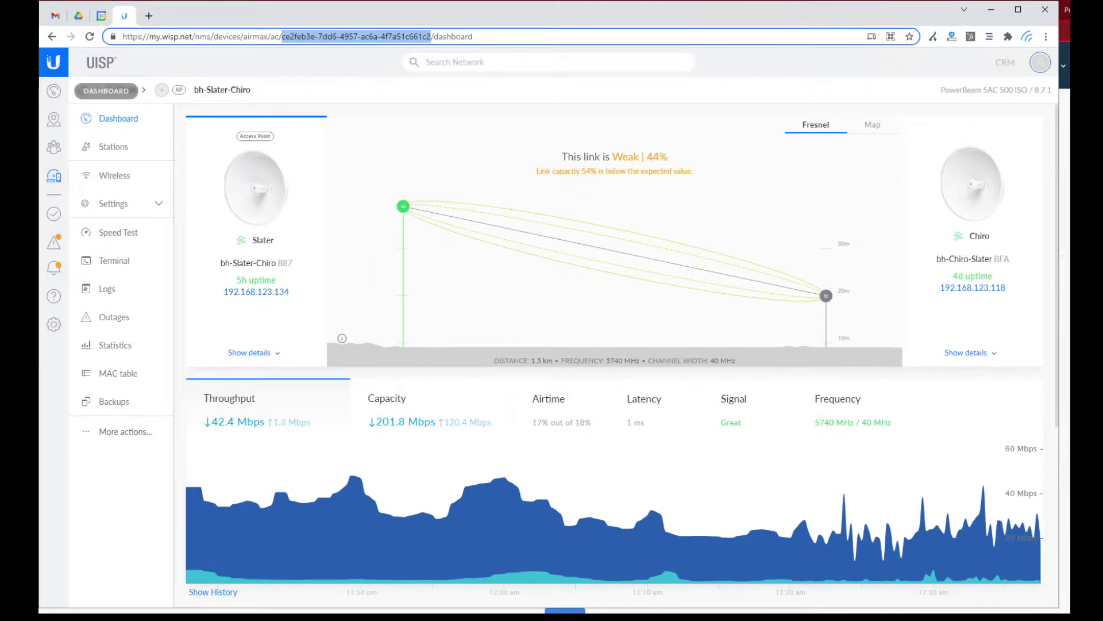
key(alt+Tab)
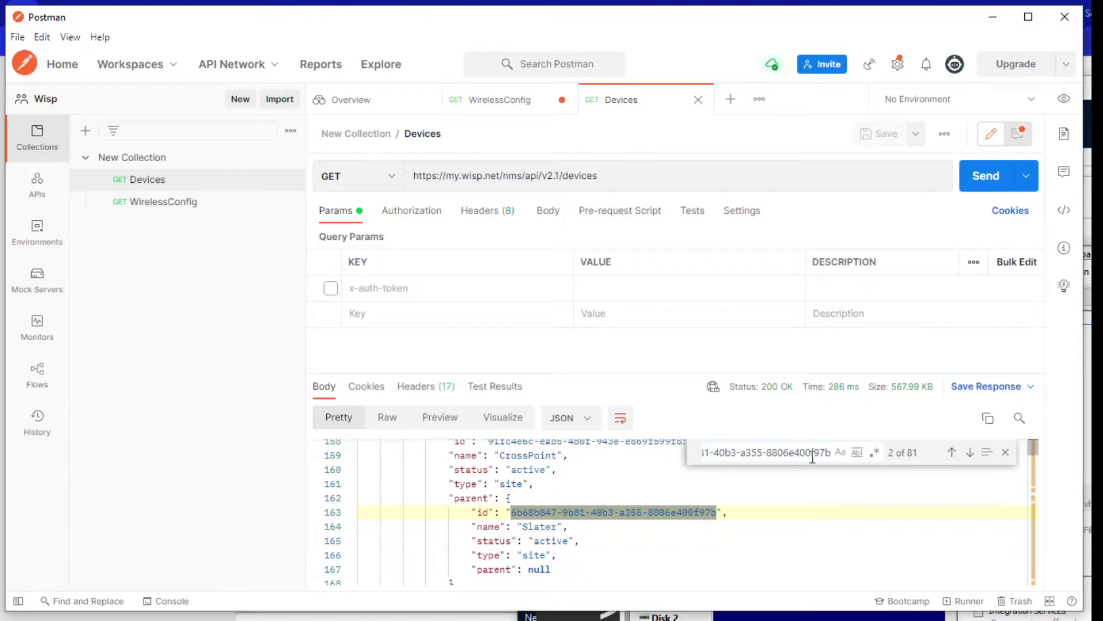
Replace the response search term with the copied device id and jump to match 2 of 2.
key(ctrl+a)
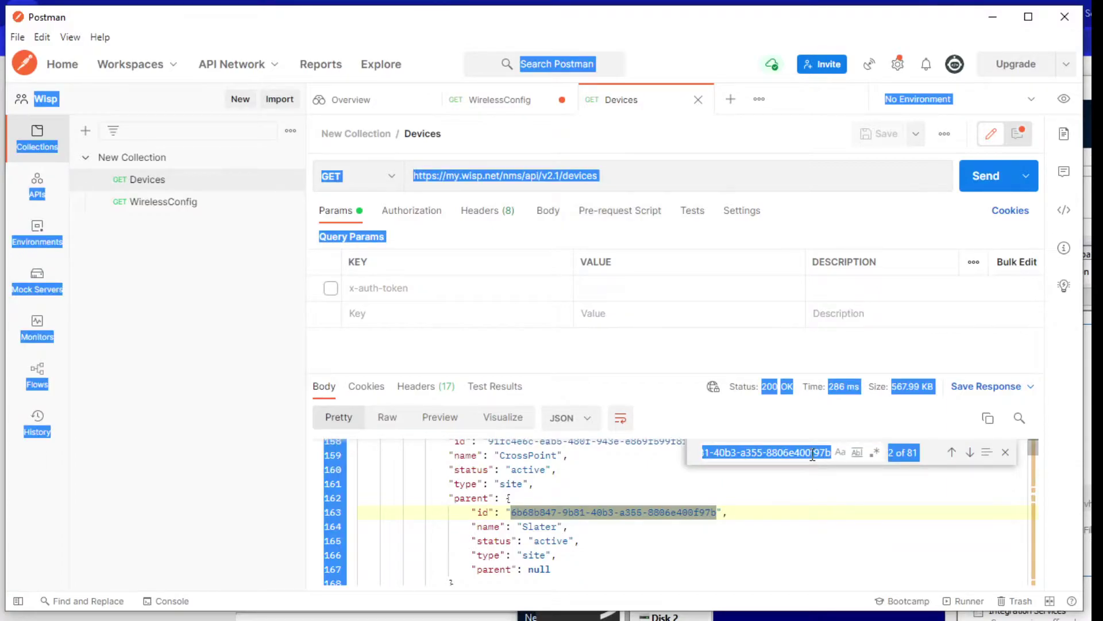
click(813, 454)
key(ctrl+v)
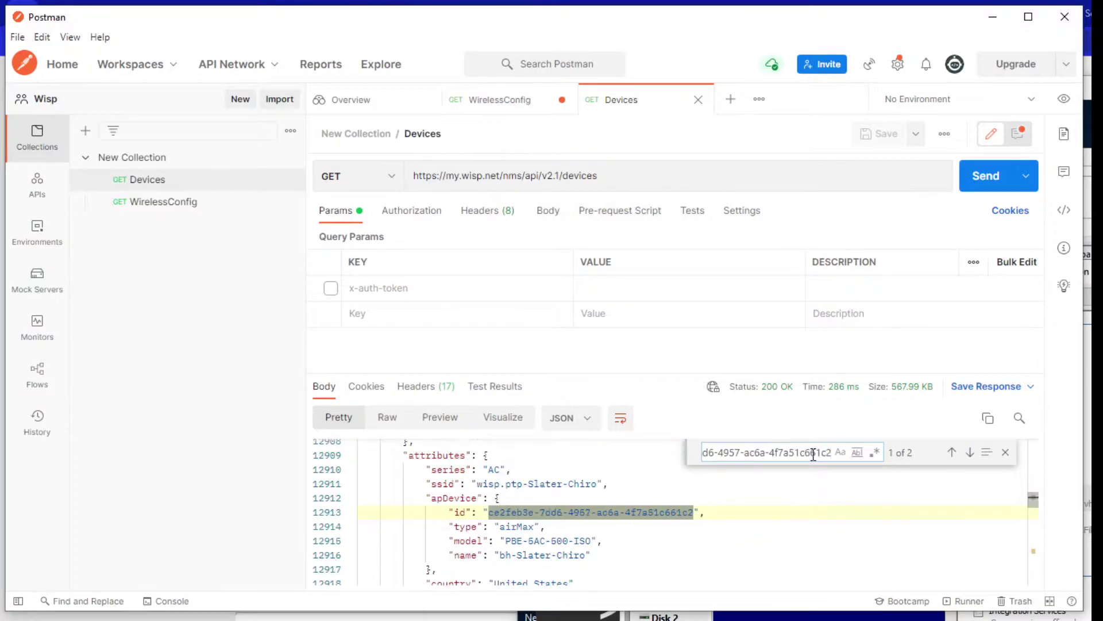
scroll(547, 500, up, 1)
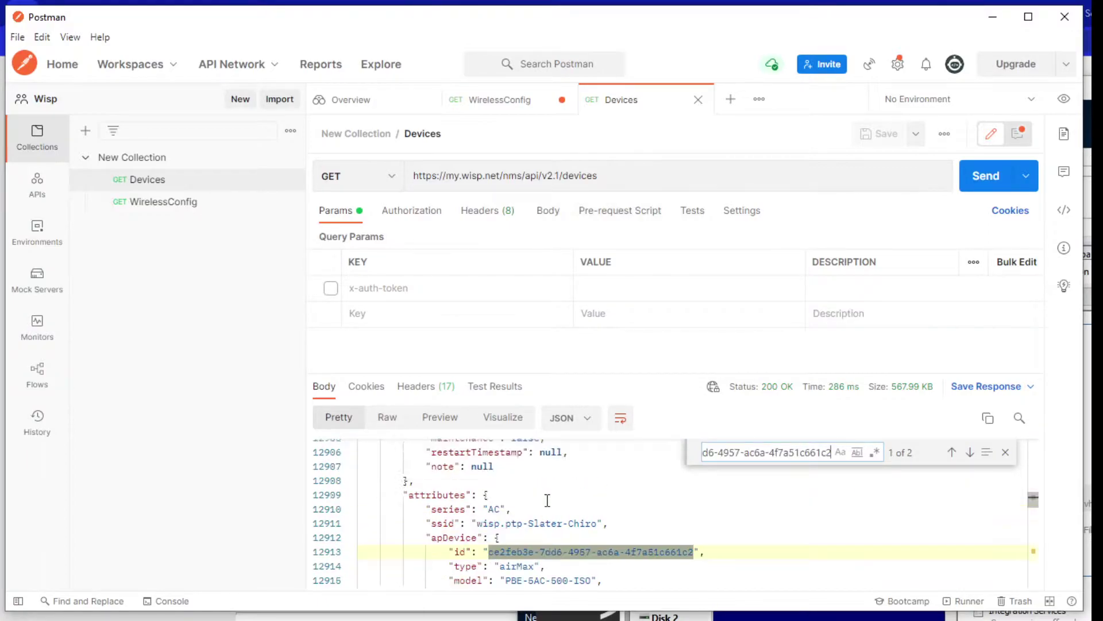
scroll(559, 508, down, 1)
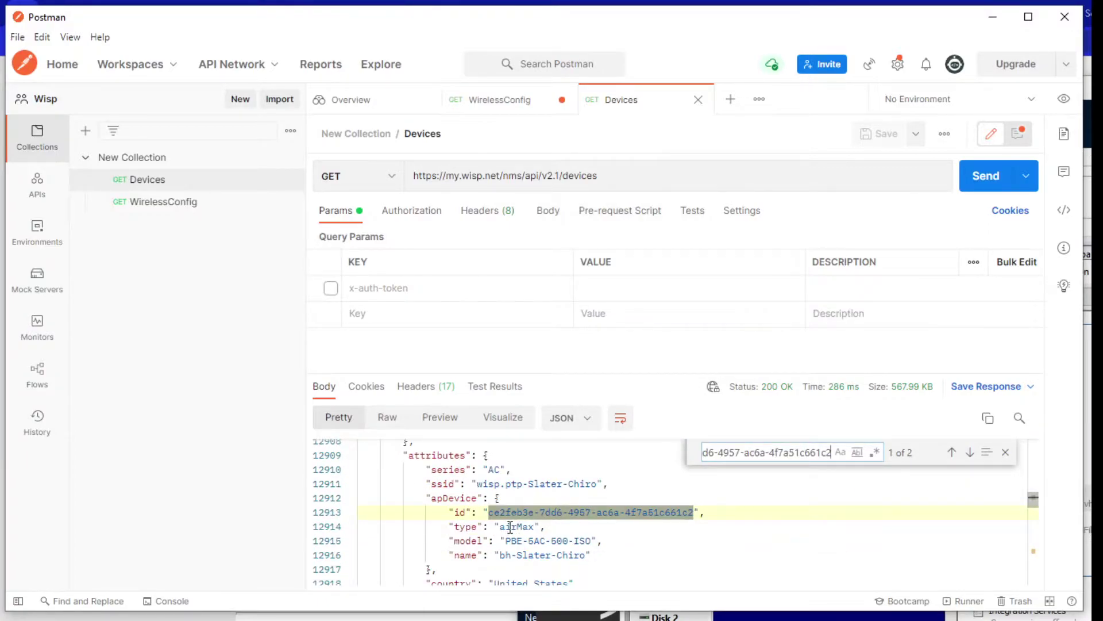
click(970, 451)
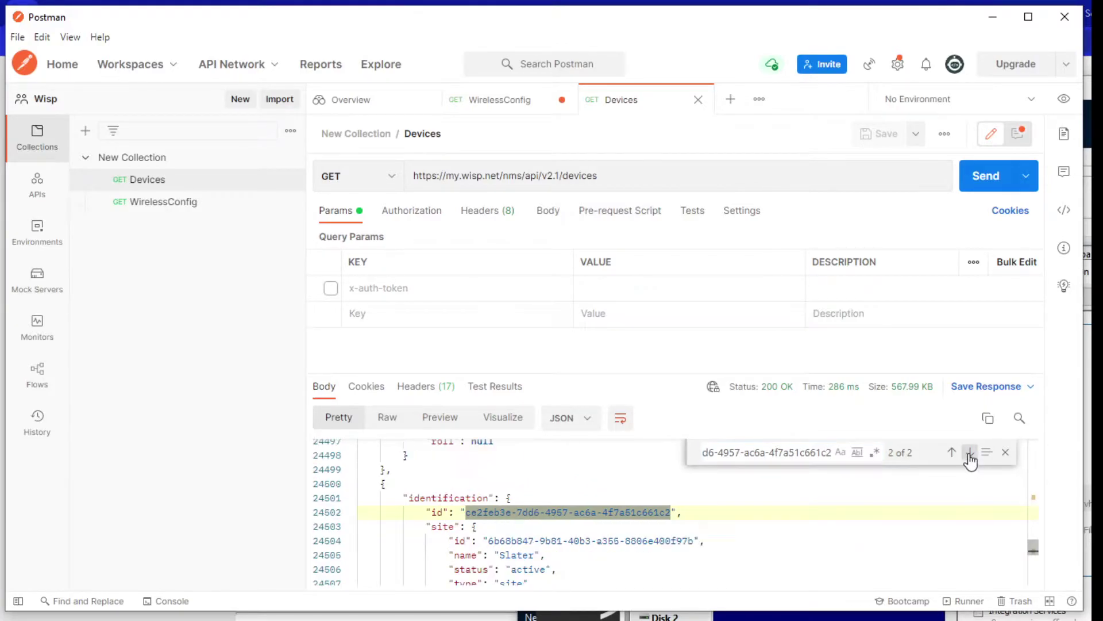
Scroll to the device's overview, marking role ap and selecting the frequency value 5740.
scroll(471, 551, down, 4)
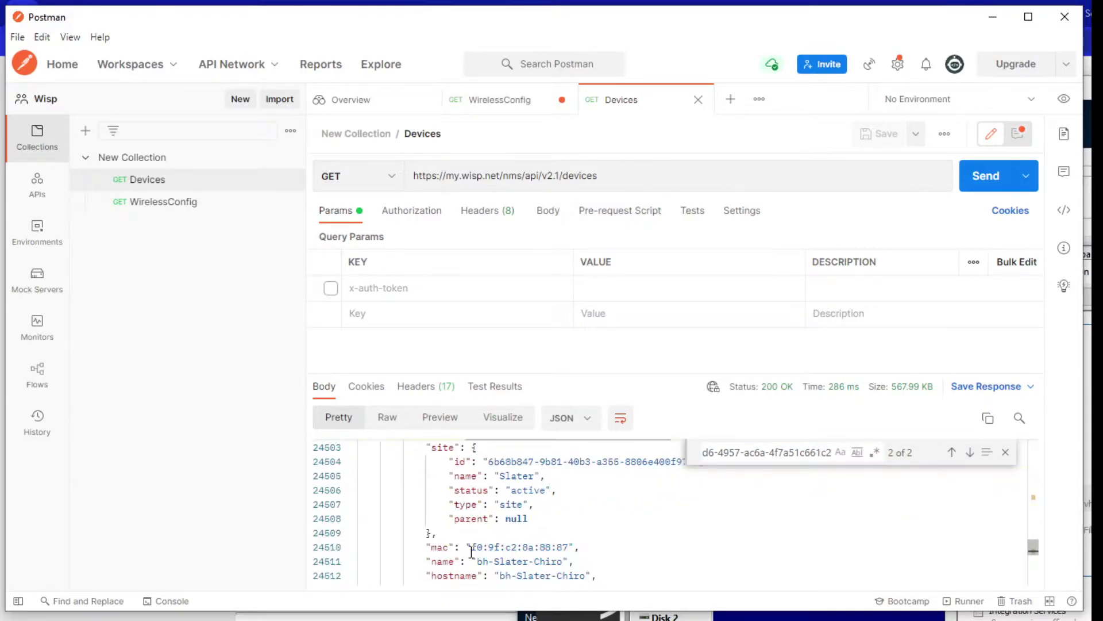
scroll(471, 551, down, 3)
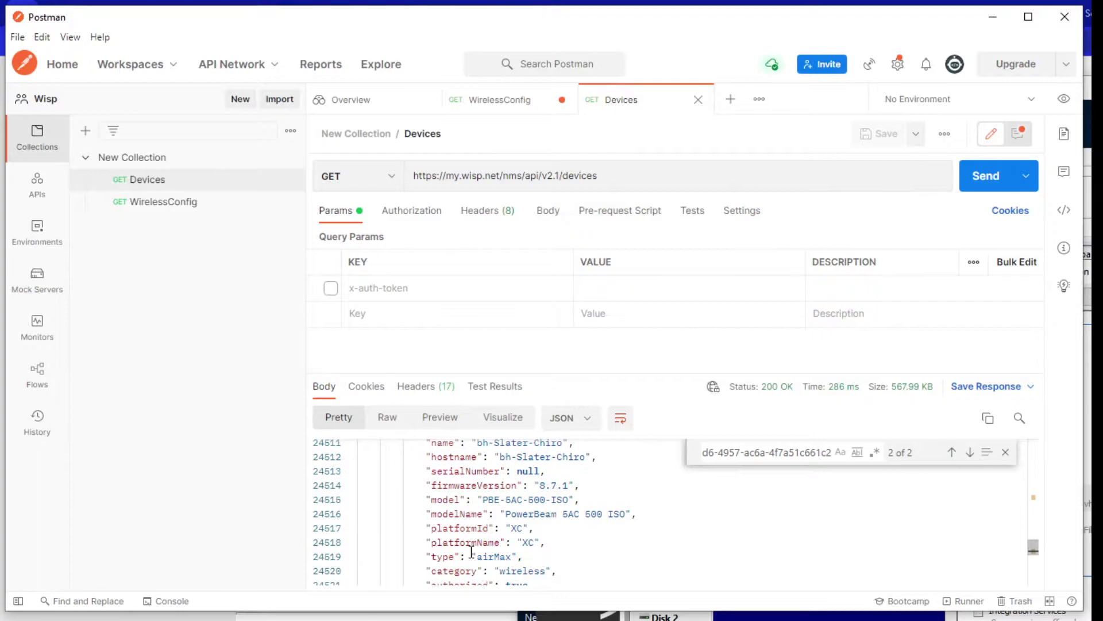
scroll(471, 551, down, 2)
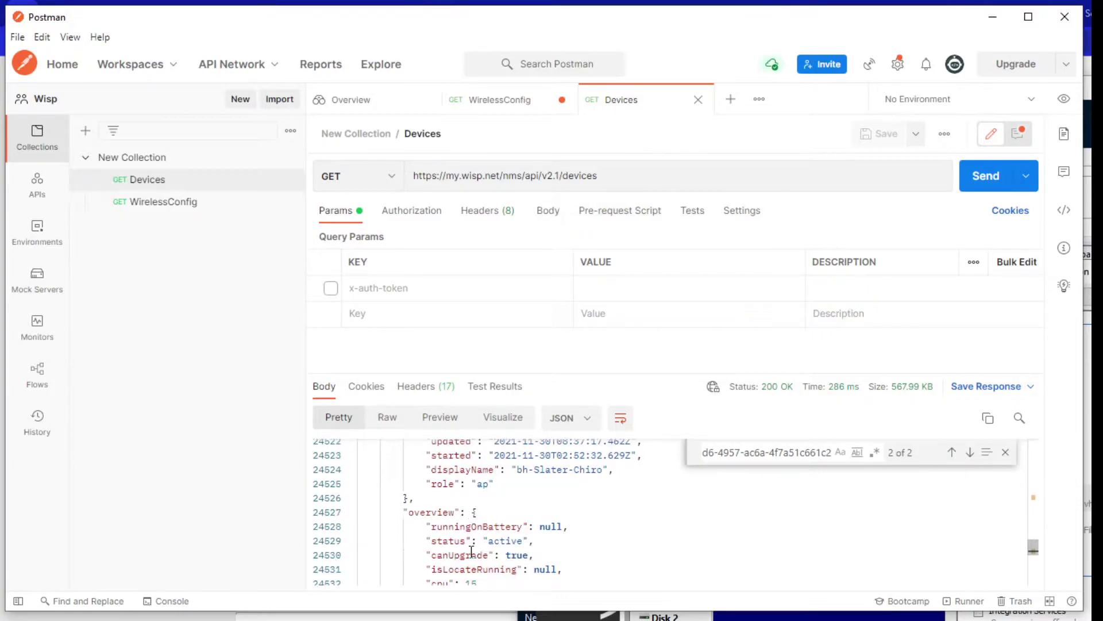
drag(531, 487, 452, 485)
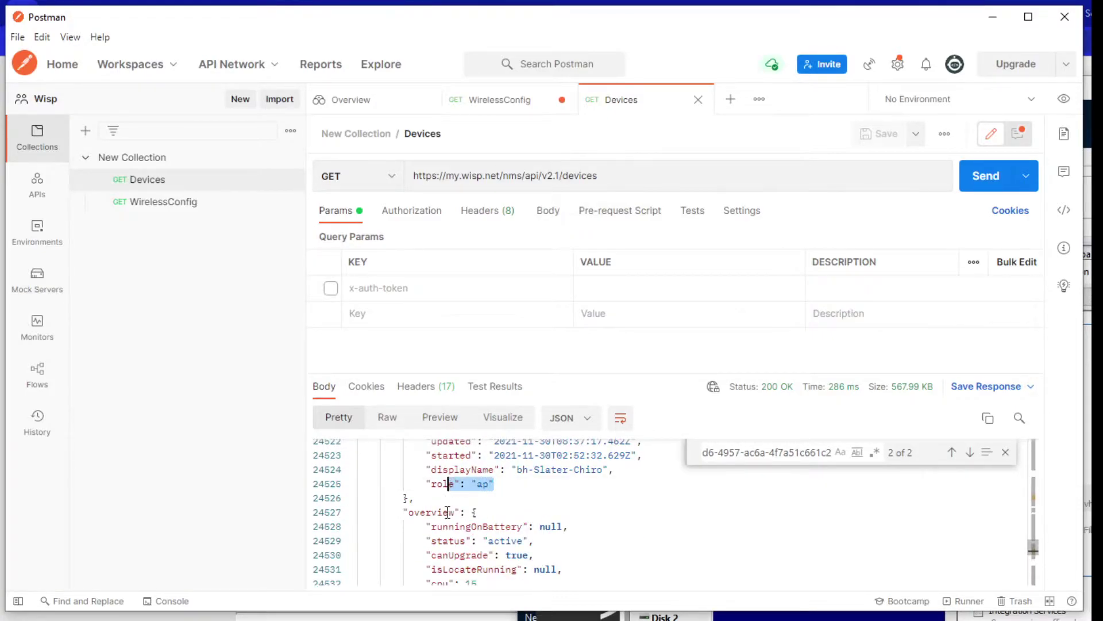
scroll(447, 512, down, 2)
scroll(540, 540, down, 1)
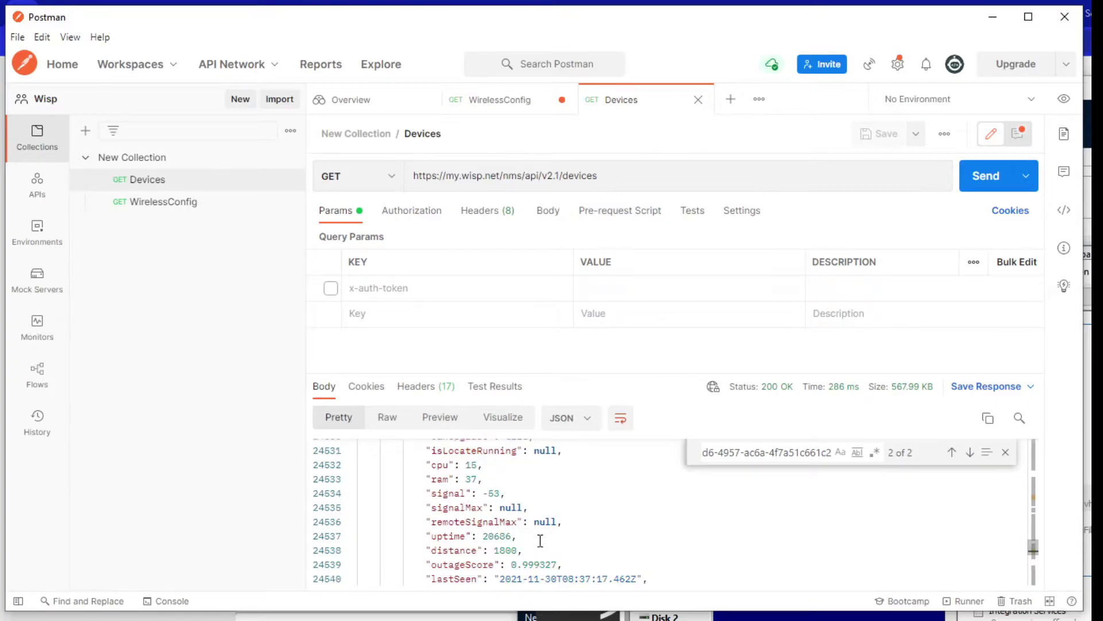
scroll(541, 540, down, 3)
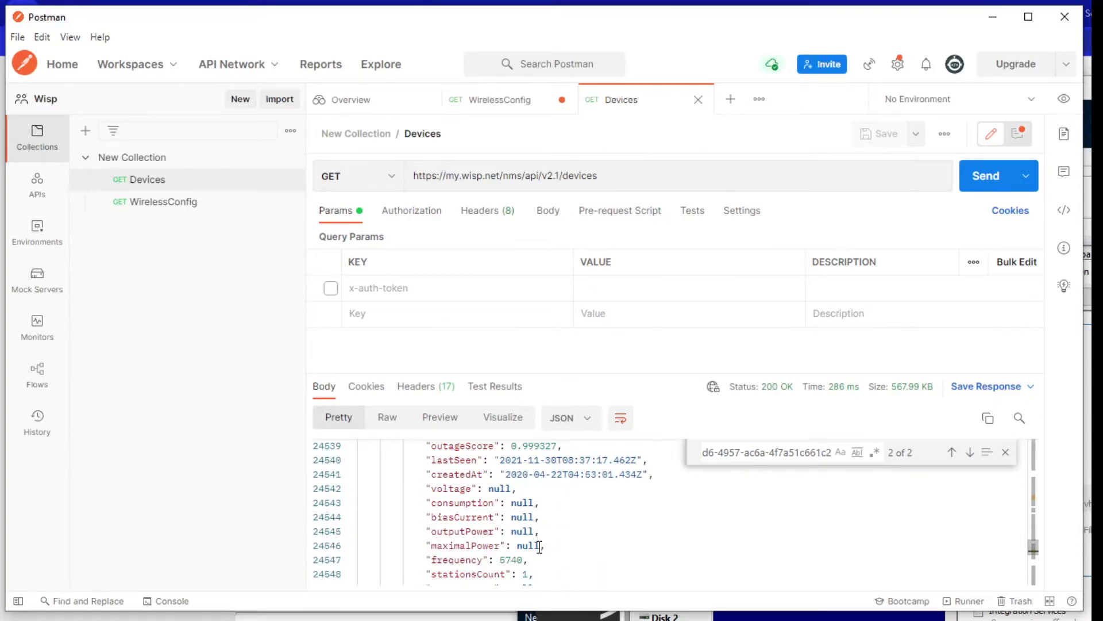
drag(528, 556, 420, 559)
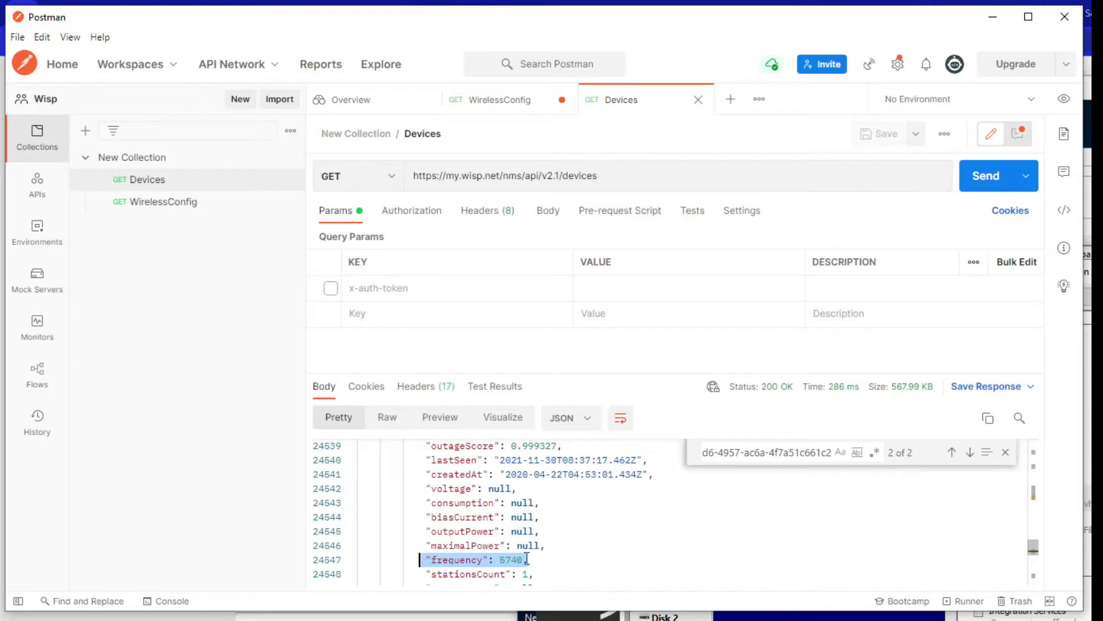
click(555, 553)
click(502, 559)
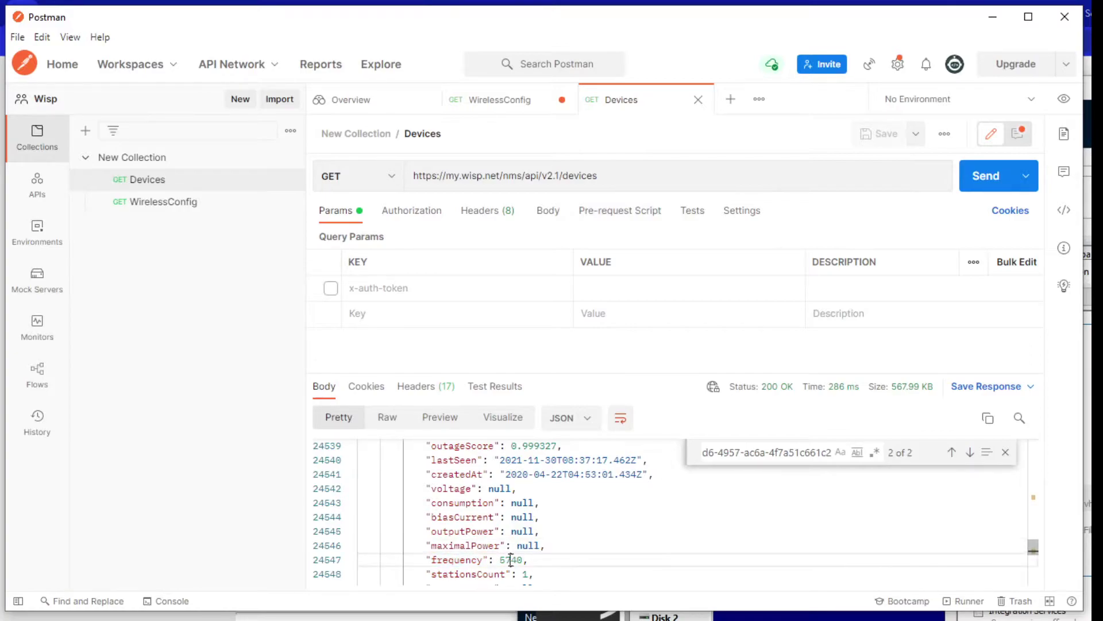
double_click(503, 559)
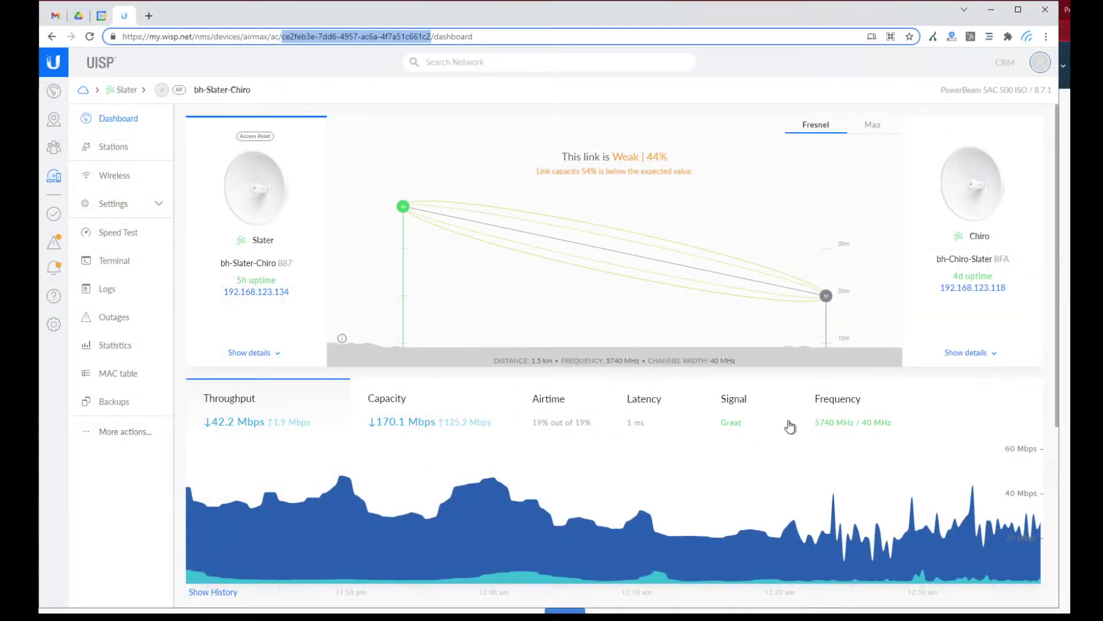
click(855, 426)
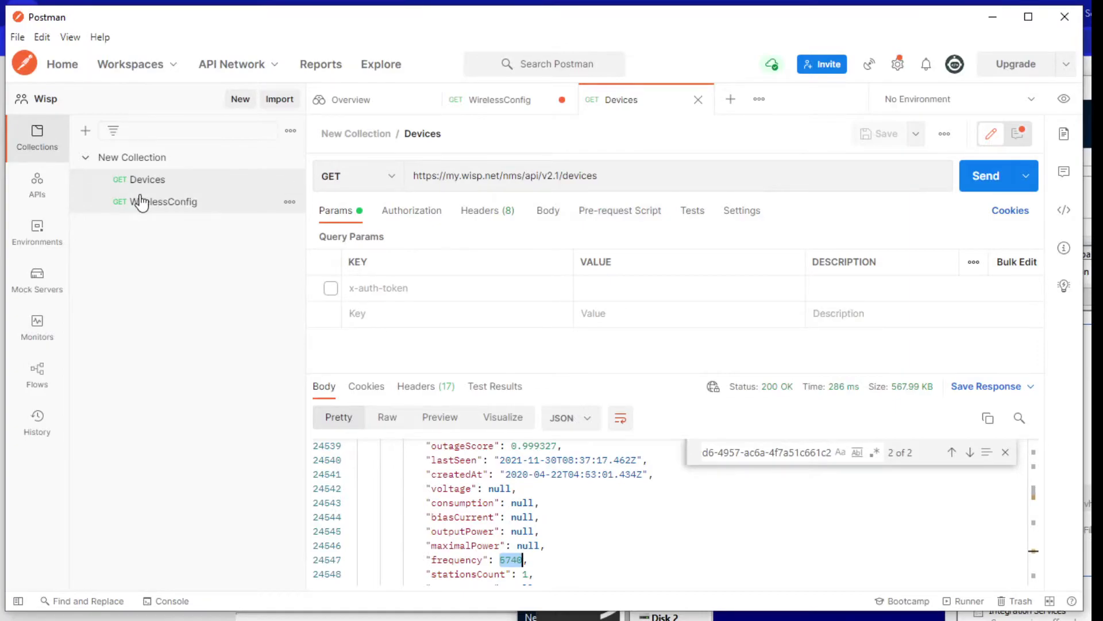
Check the device GUID in the WirelessConfig URL and resend it, returning controlFrequency 5635.
click(155, 211)
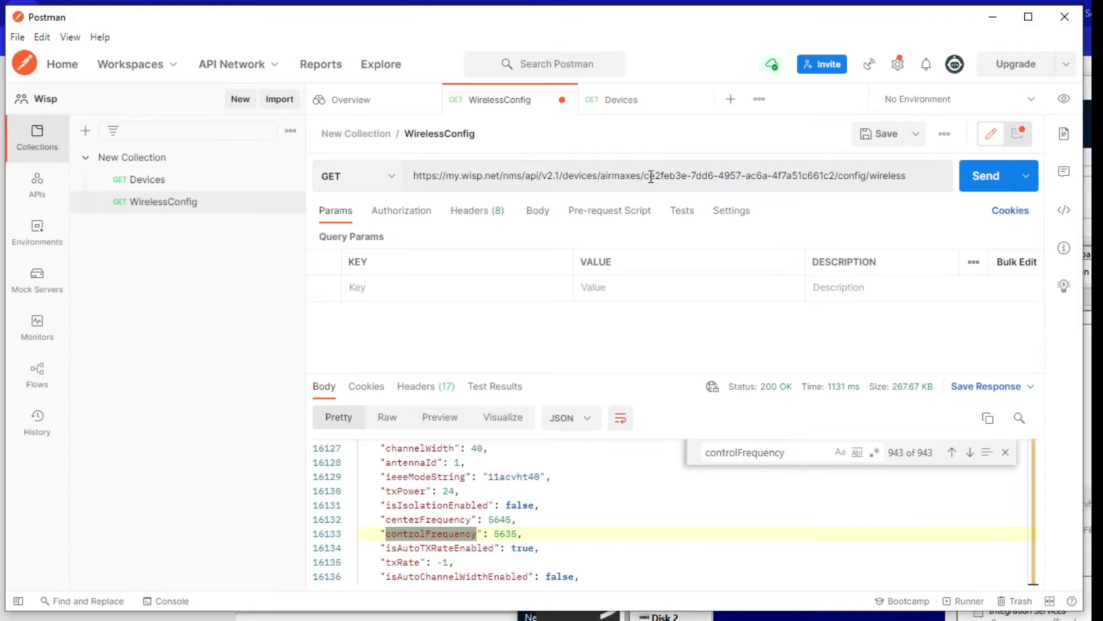
drag(644, 175, 835, 175)
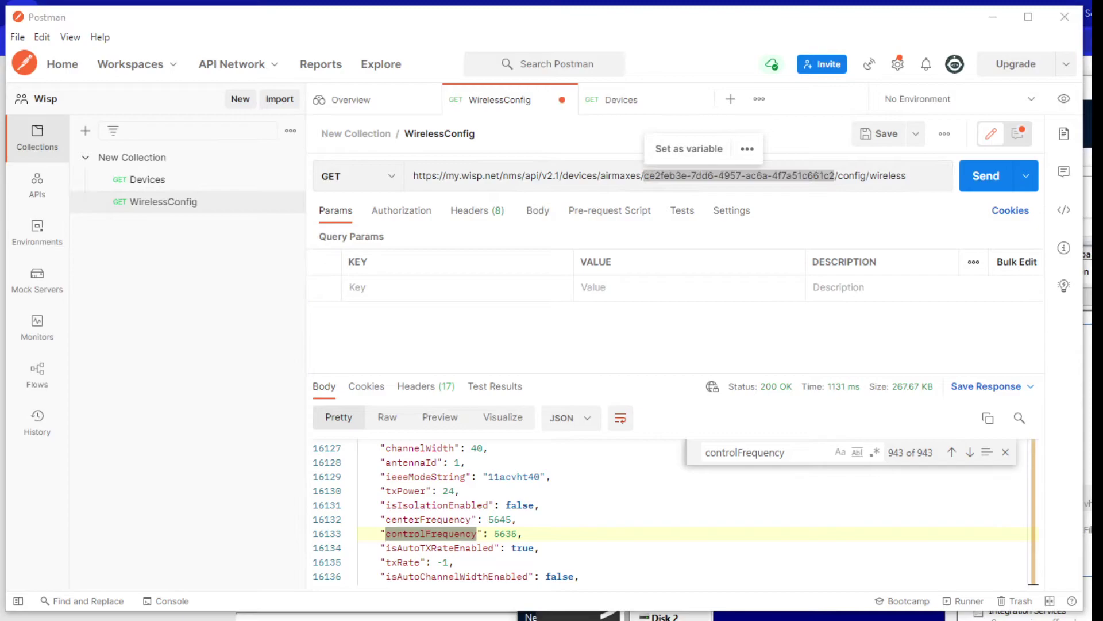
click(688, 175)
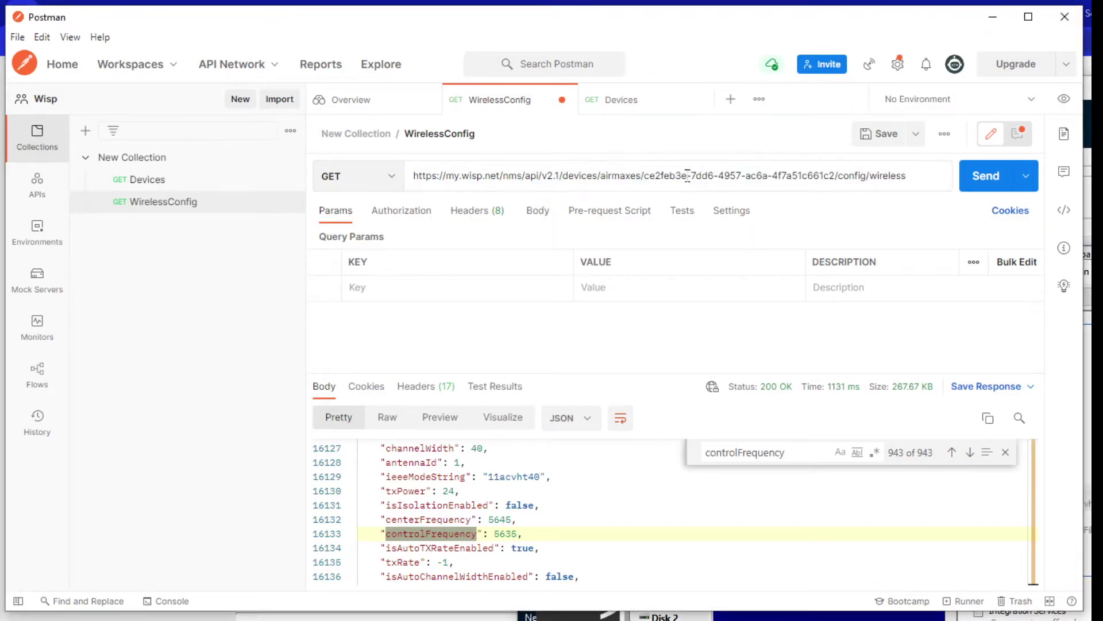
drag(644, 175, 832, 179)
click(983, 176)
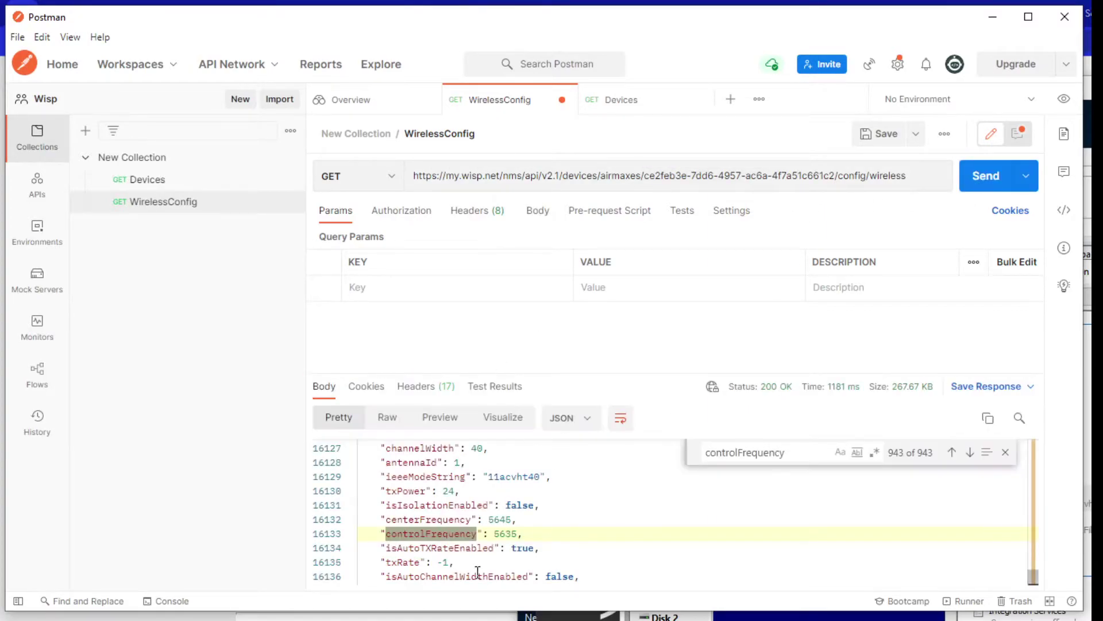
Search the WirelessConfig response for controlFrequency and land on match 943 of 943 at line 16133.
click(803, 454)
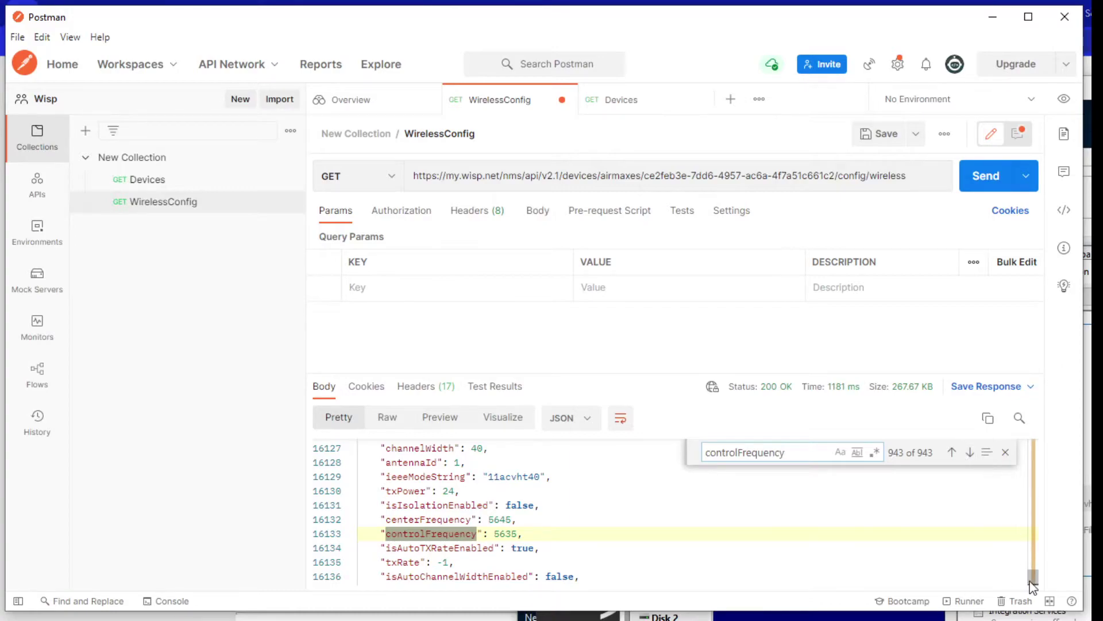
drag(1033, 579, 1033, 442)
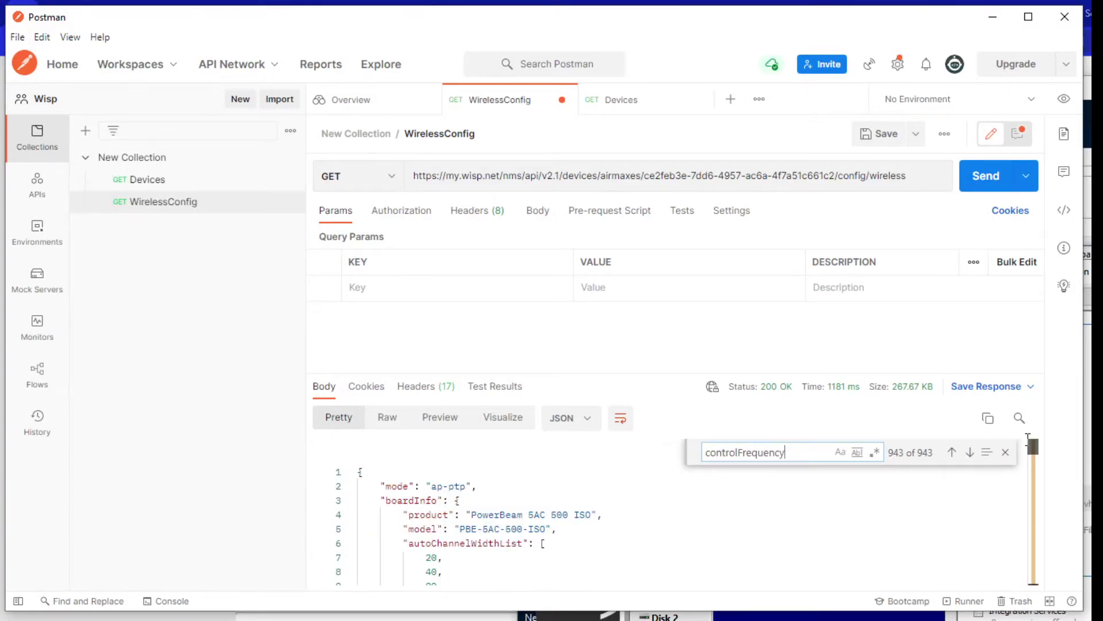
click(481, 514)
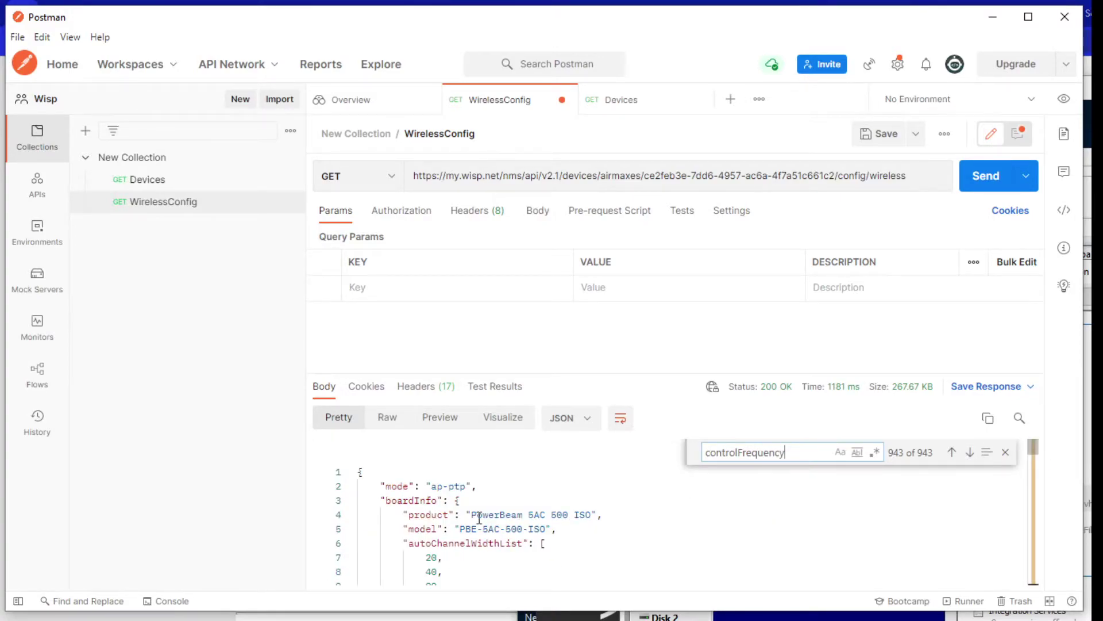
click(950, 452)
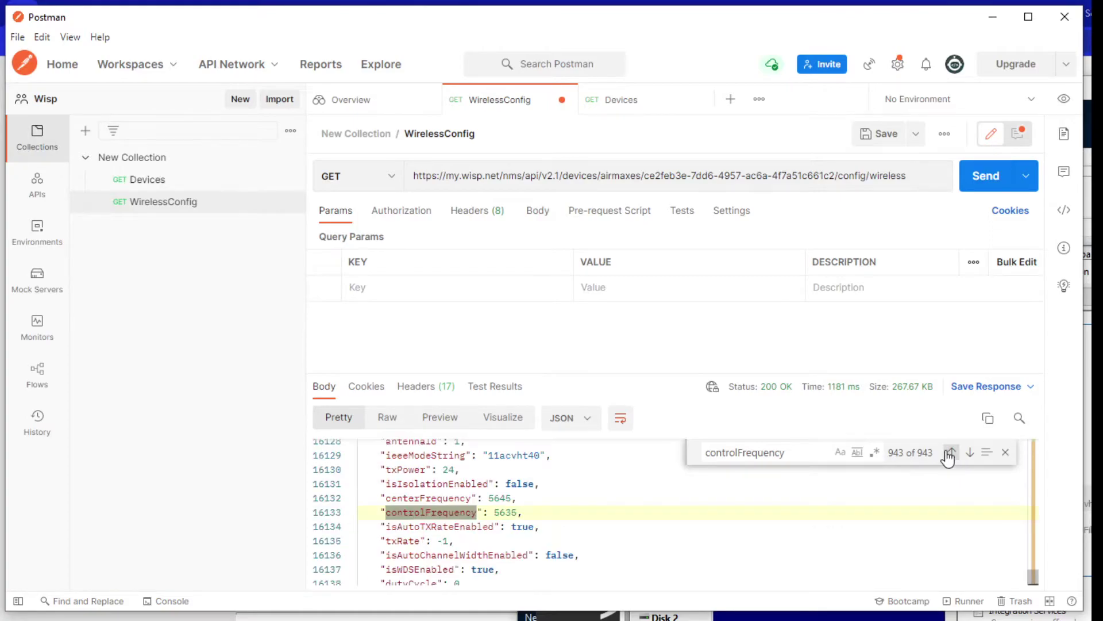
click(803, 453)
click(612, 528)
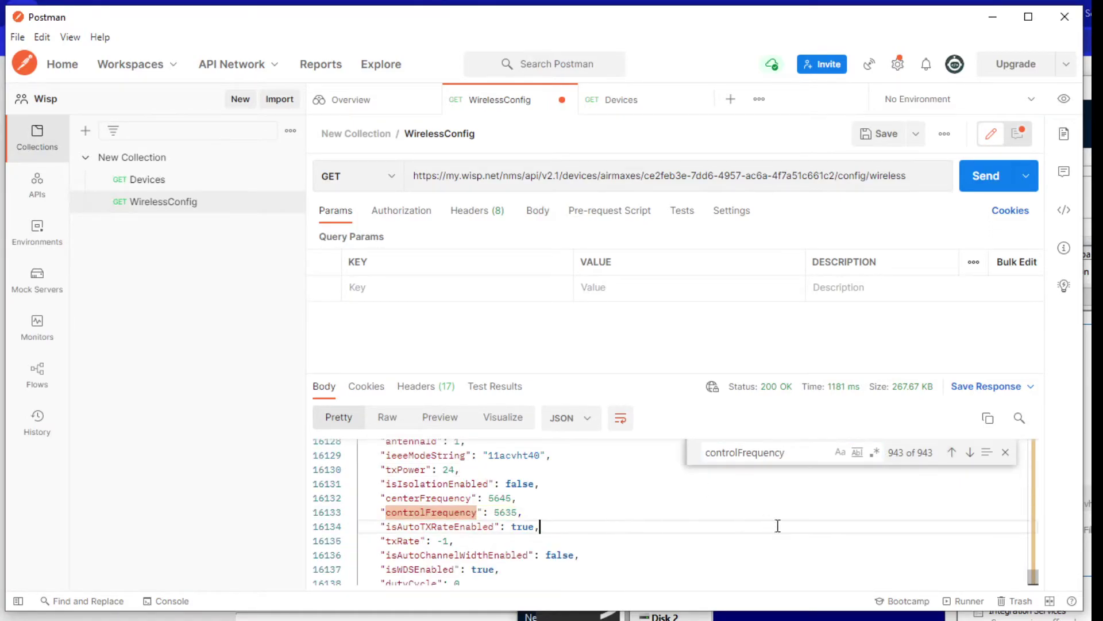
drag(807, 453, 715, 454)
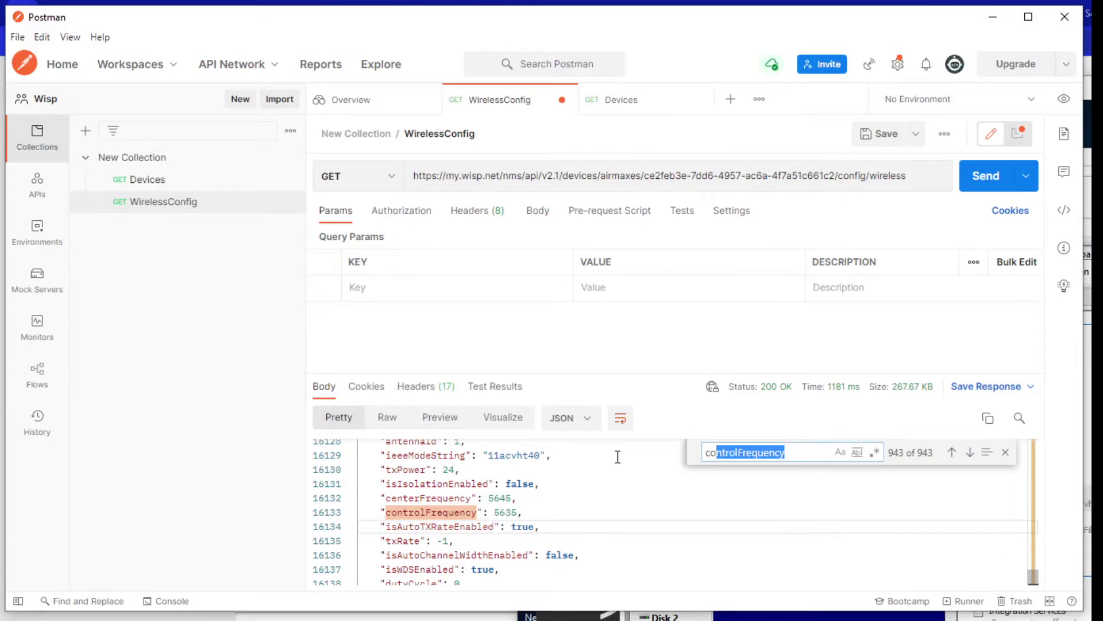
drag(618, 457, 618, 457)
text(controlFrequency)
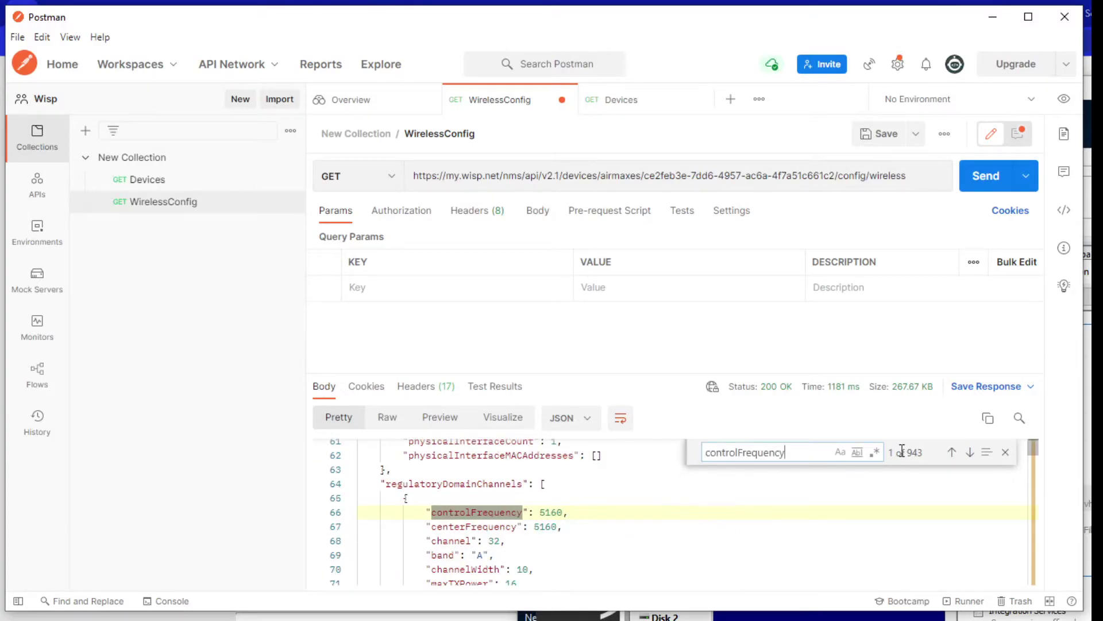
click(953, 453)
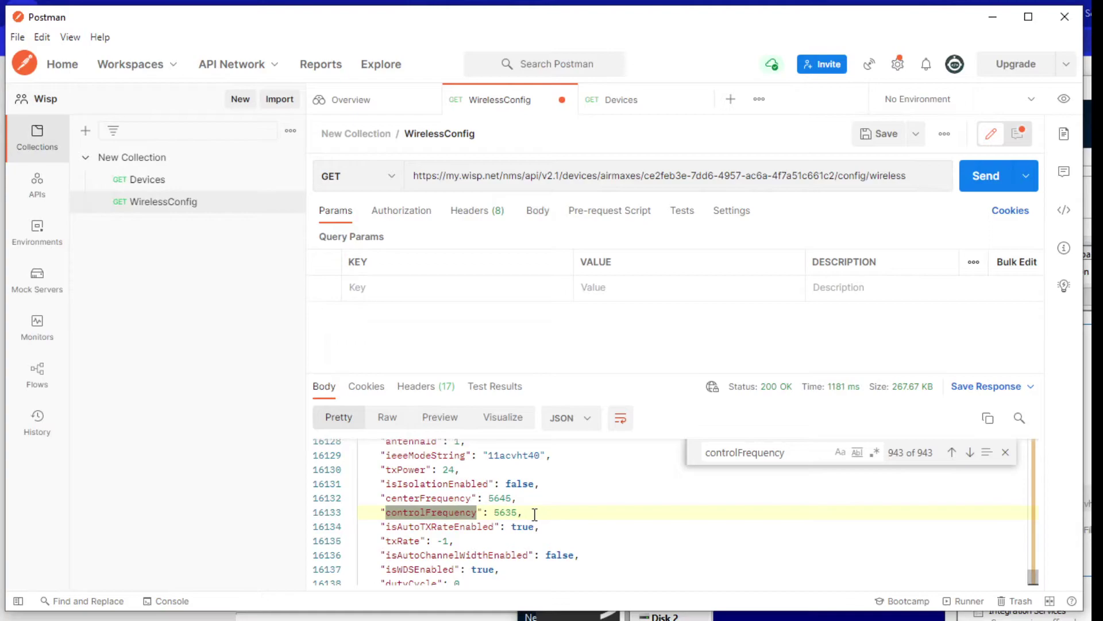
Highlight the controlFrequency 5635 line next to centerFrequency 5645.
scroll(534, 514, up, 4)
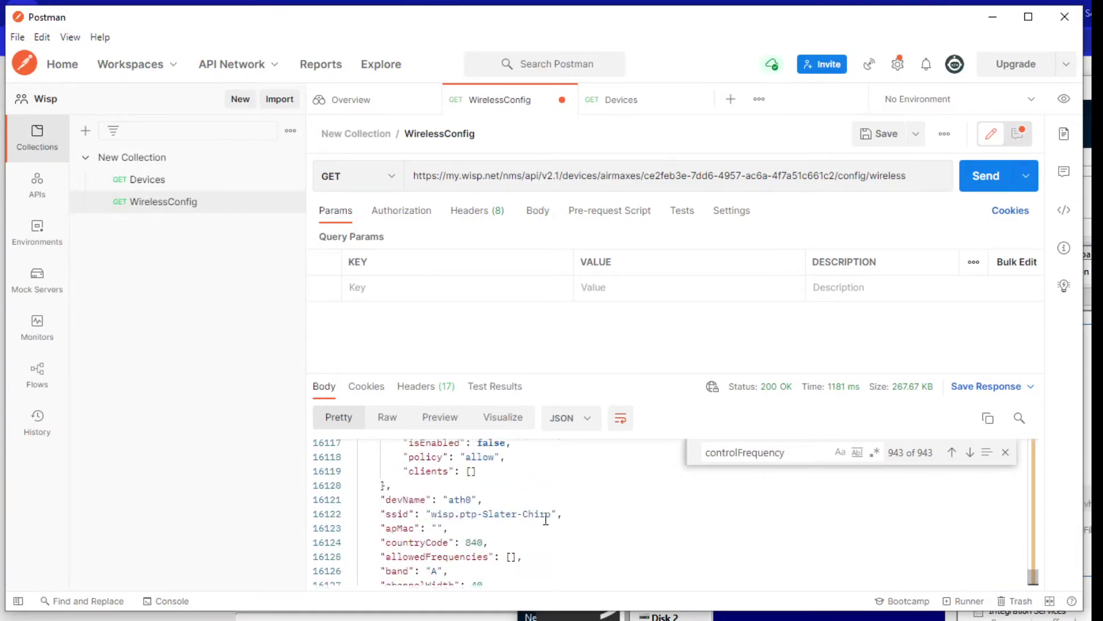
scroll(546, 523, down, 5)
scroll(554, 483, up, 2)
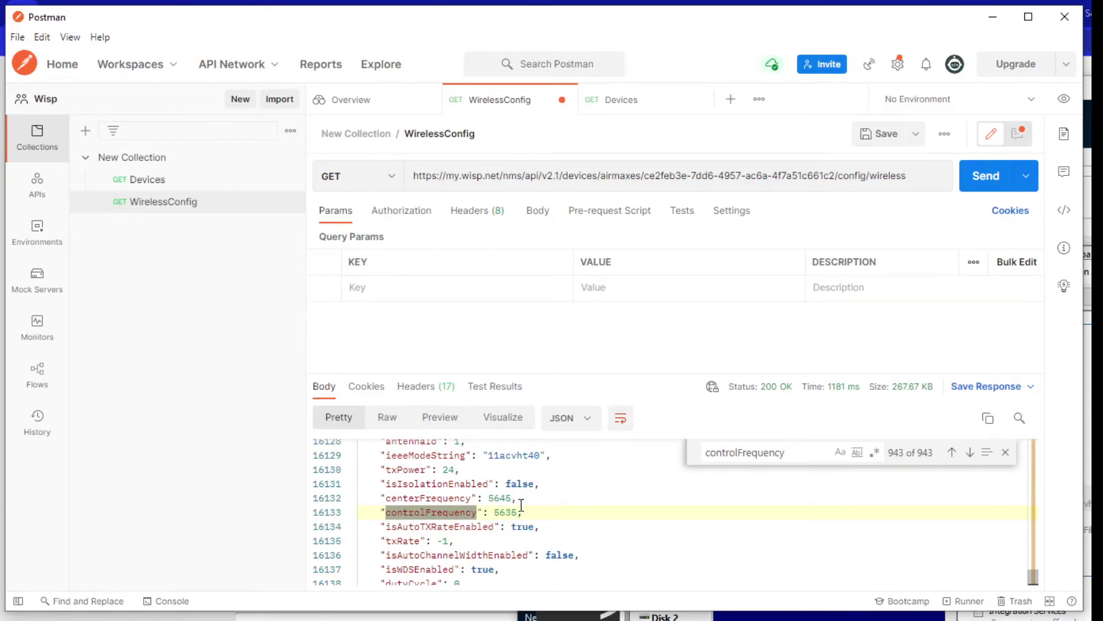
drag(521, 510, 374, 513)
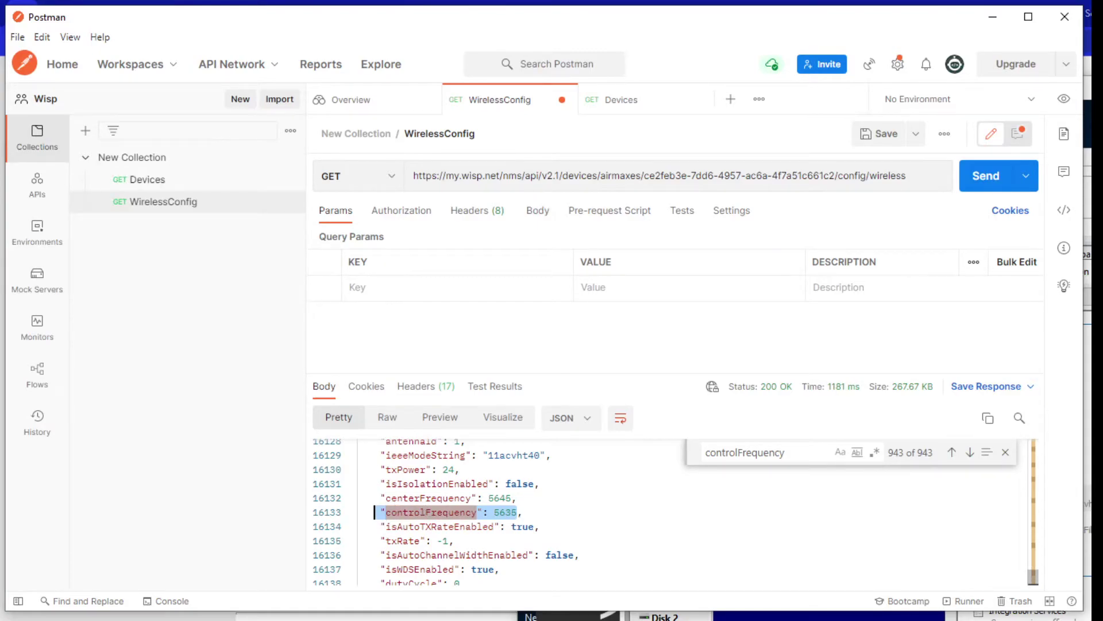
Confirm UISP's Wireless Configuration shows Center 5645 and Control 5635 (DFS).
key(alt+Tab)
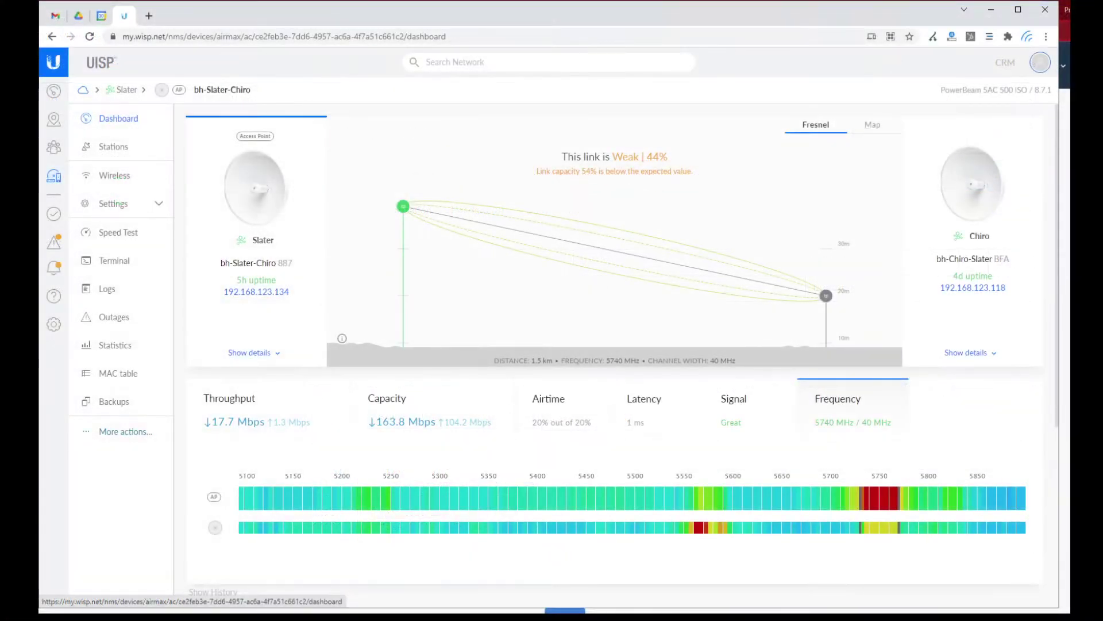
click(95, 177)
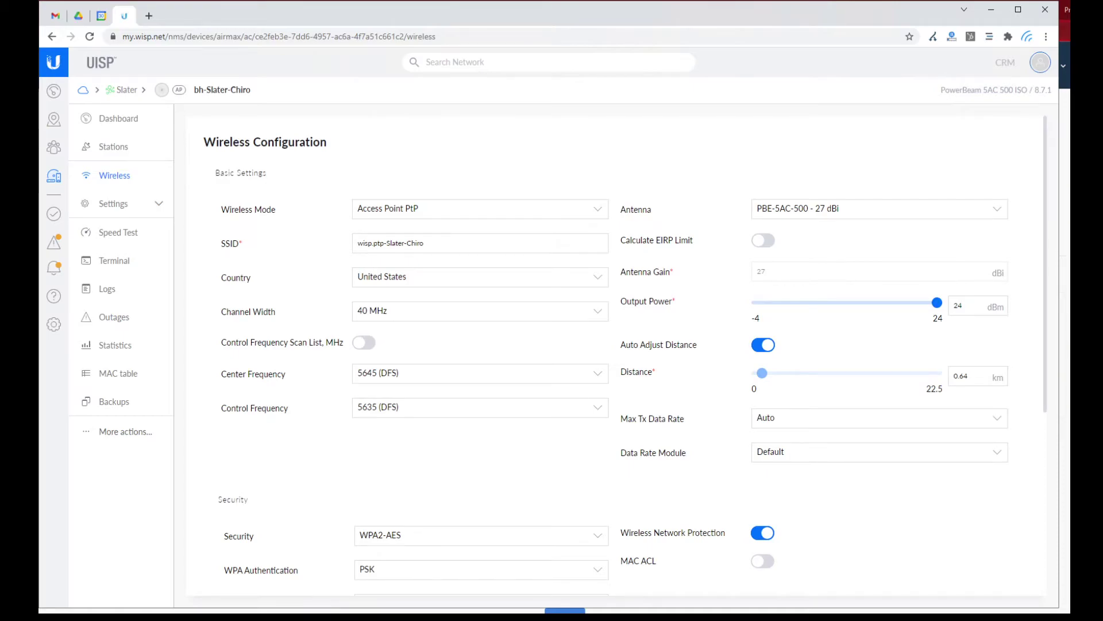
key(alt+Tab)
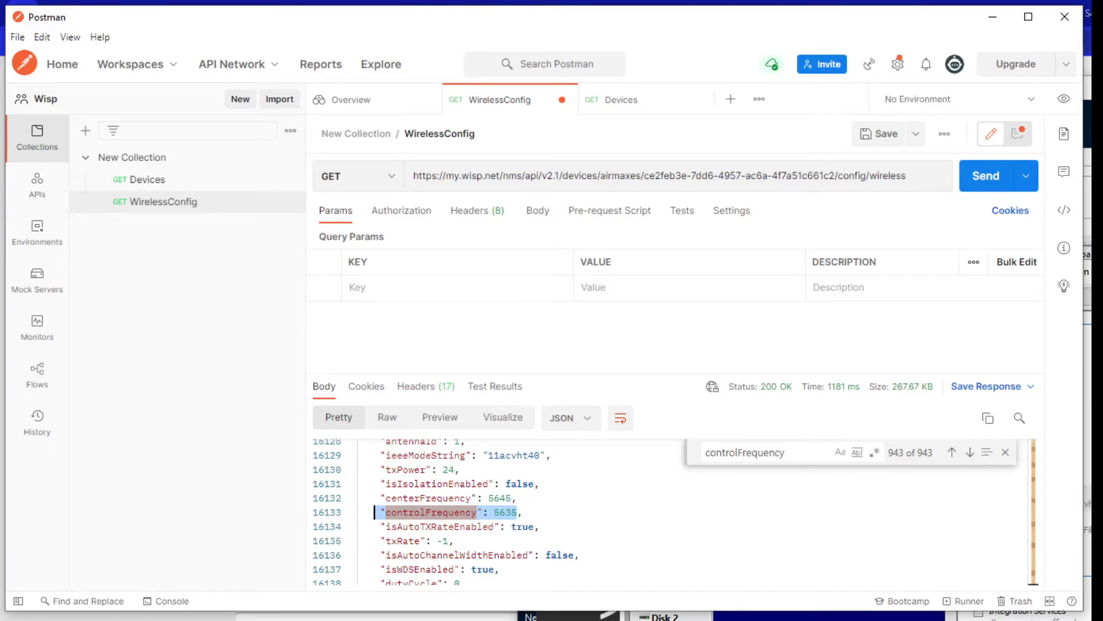
Scroll the Devices response through bh-Slater-Chiro's entry, confirming role ap and frequency 5740.
click(239, 185)
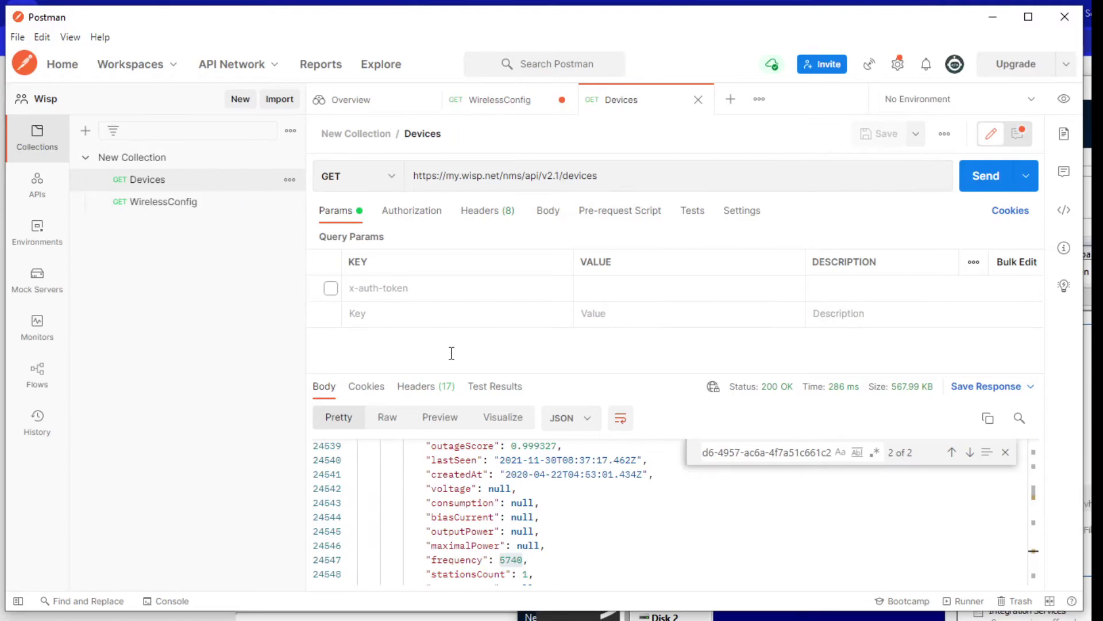
drag(568, 564, 448, 473)
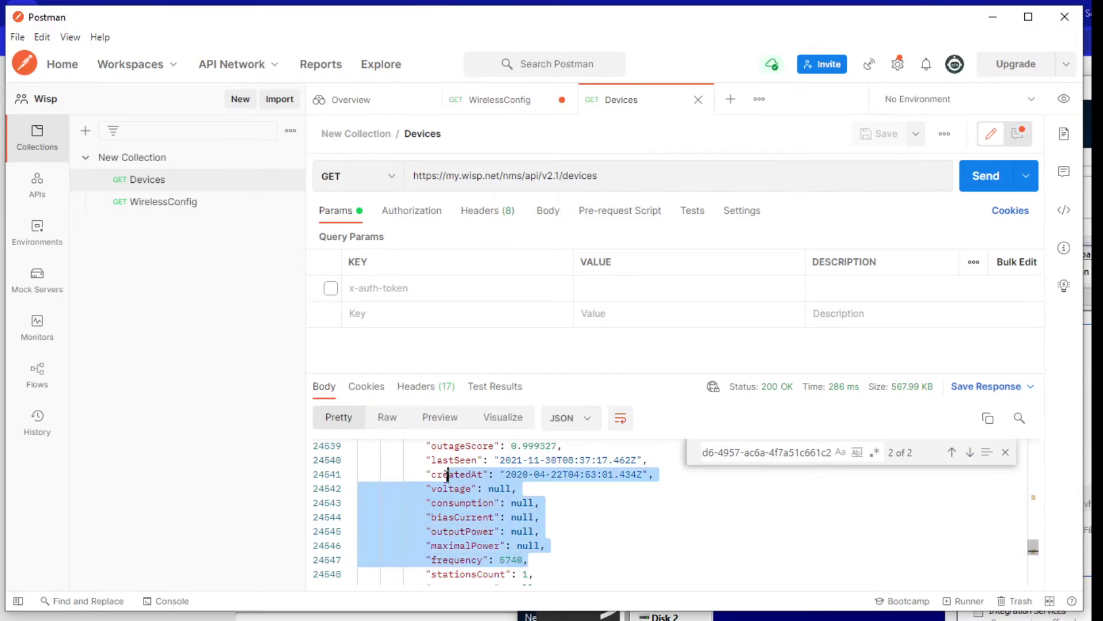
scroll(524, 510, down, 2)
scroll(525, 509, down, 1)
click(522, 512)
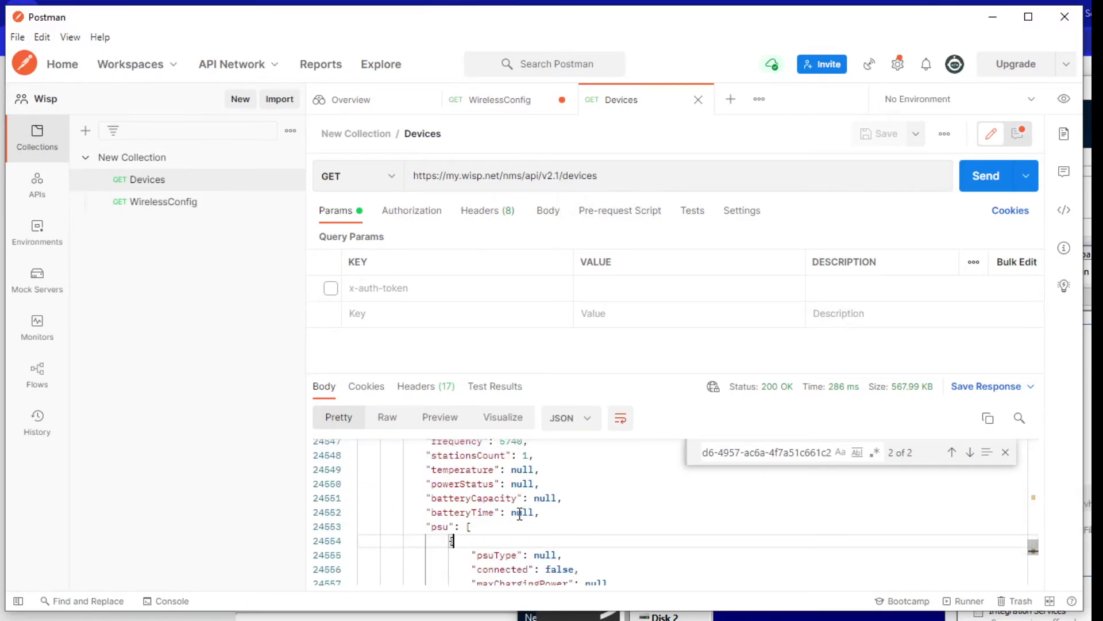
scroll(522, 512, up, 3)
scroll(519, 512, up, 5)
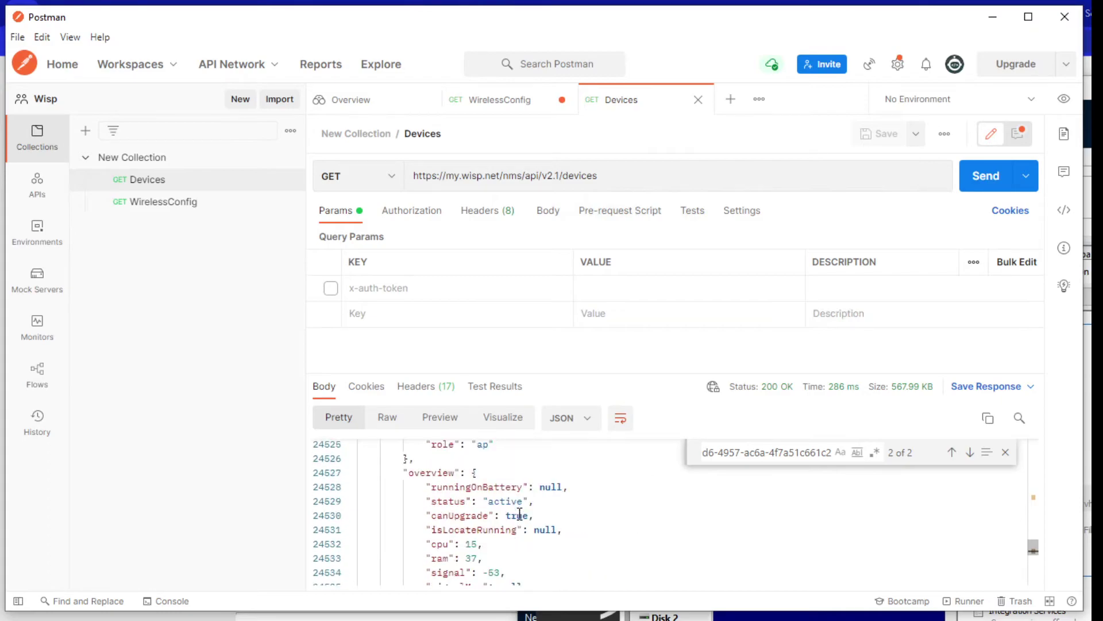
drag(498, 484, 432, 484)
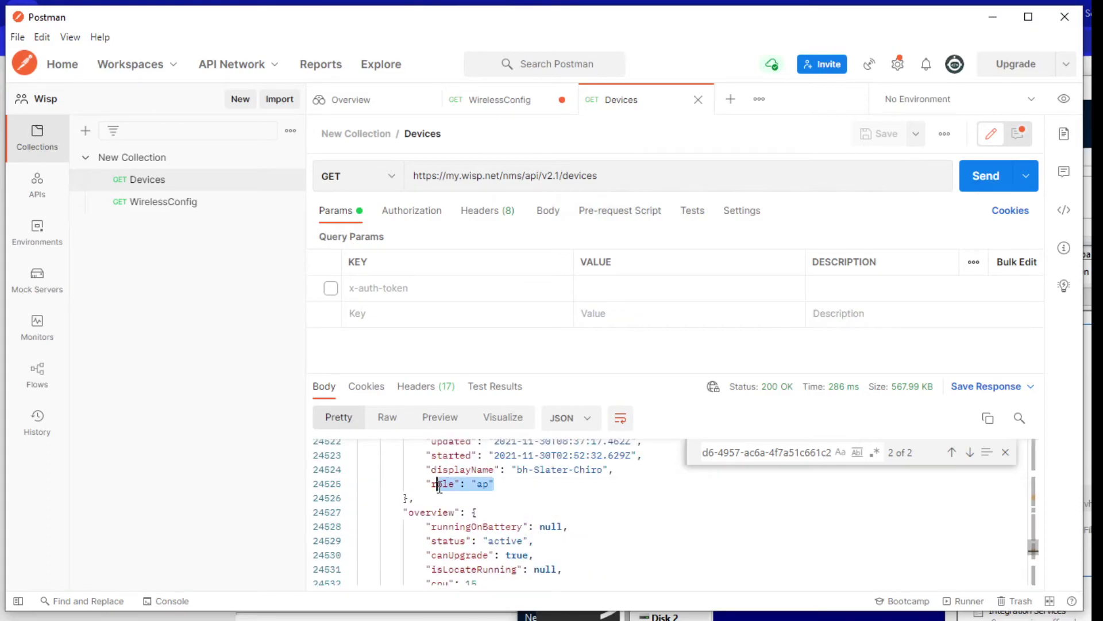
scroll(438, 507, down, 3)
scroll(437, 509, down, 7)
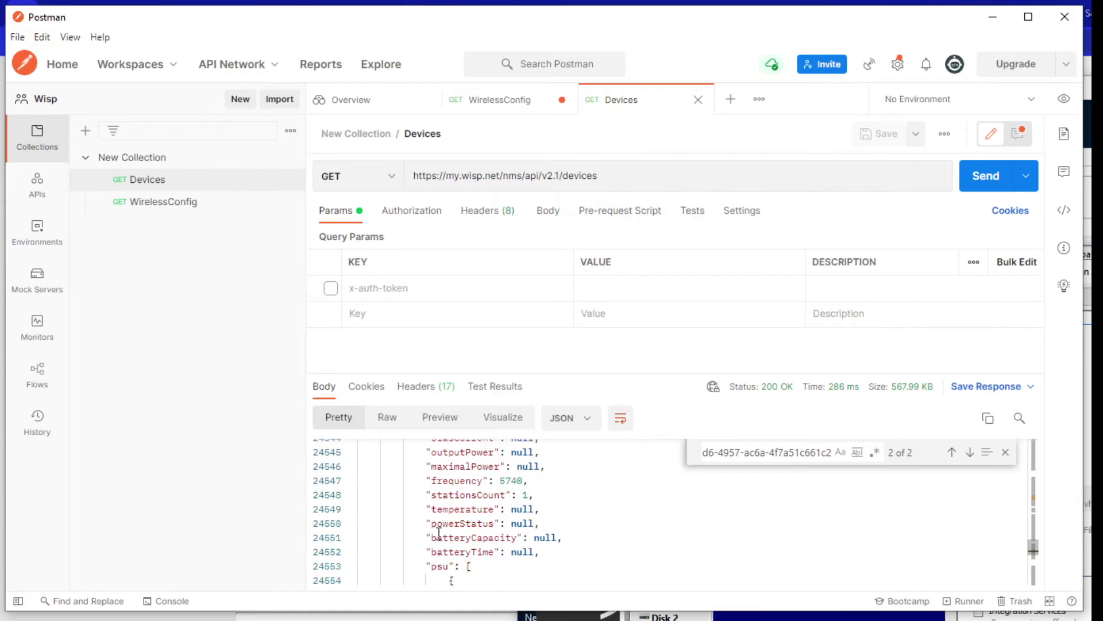
scroll(453, 556, down, 4)
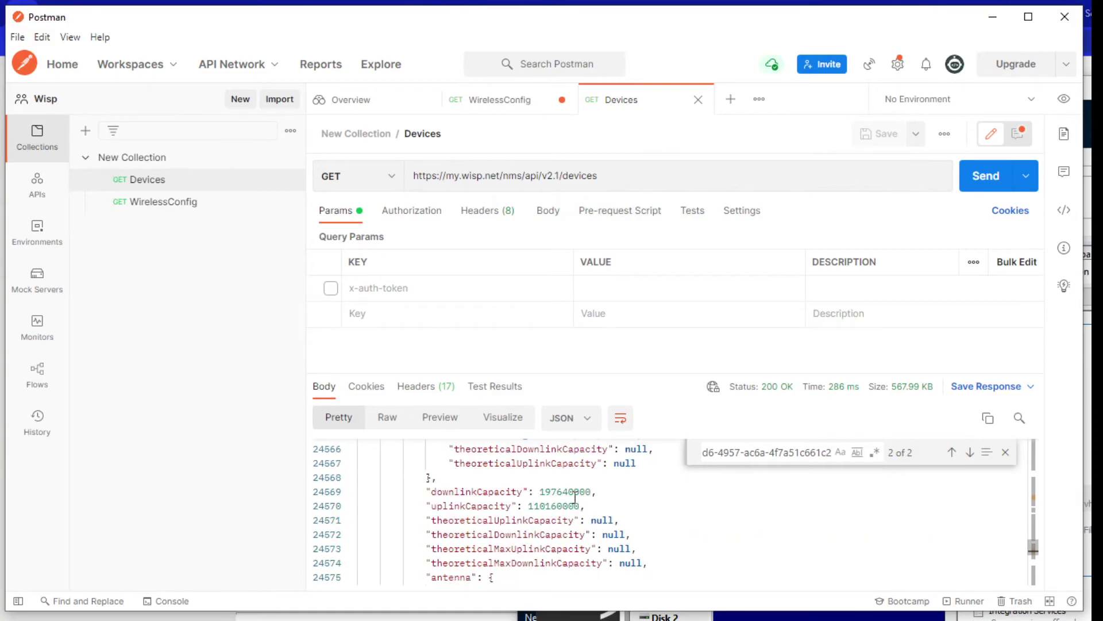
scroll(575, 498, down, 4)
scroll(529, 532, down, 3)
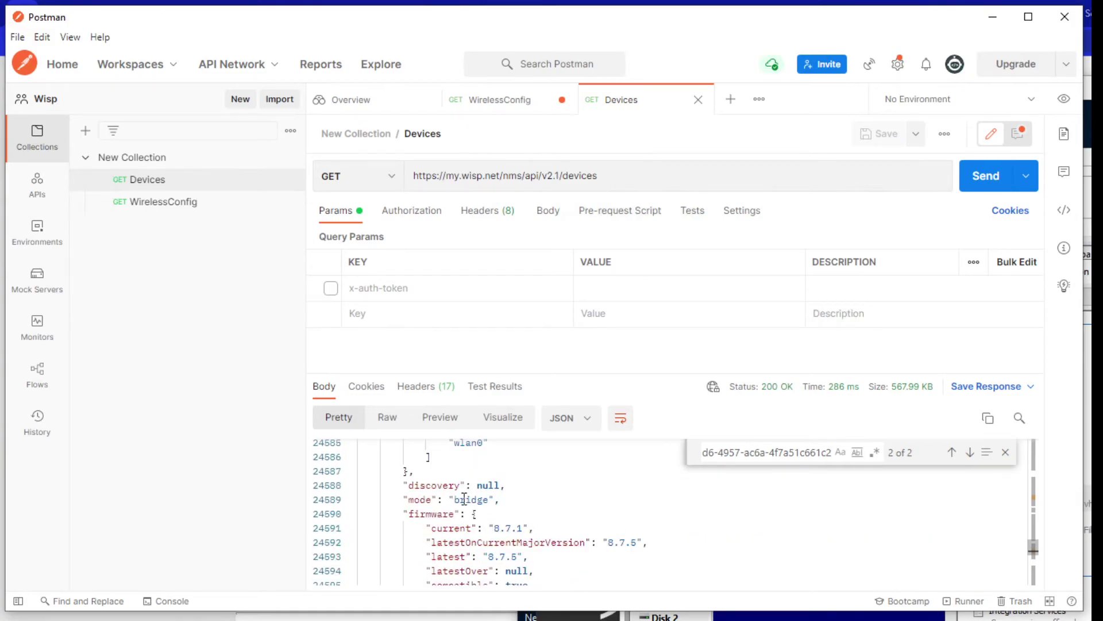
scroll(525, 529, down, 5)
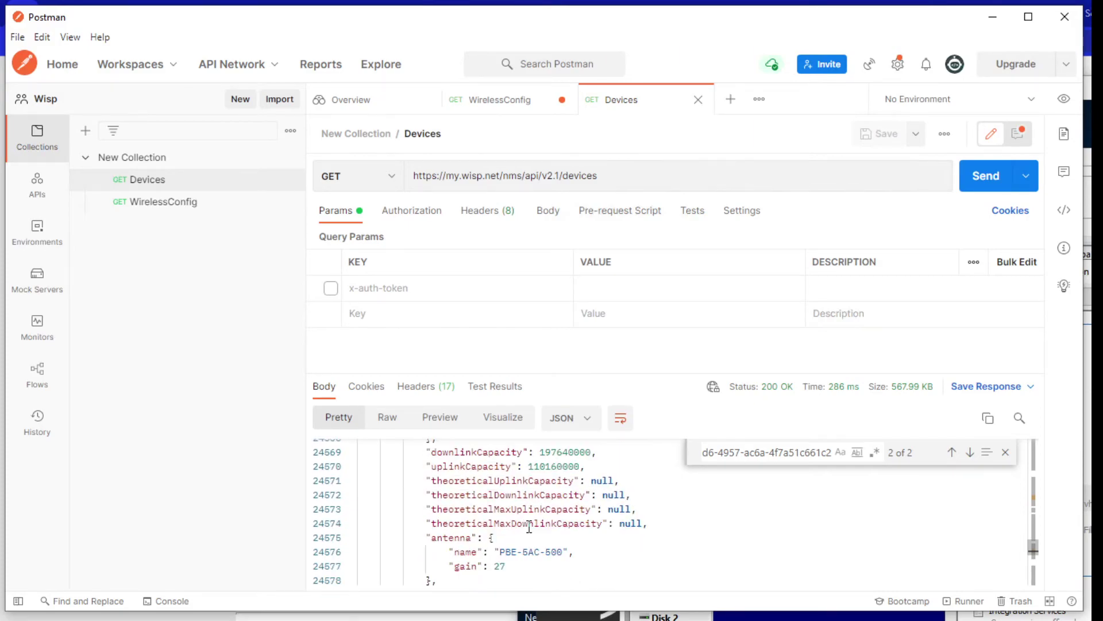
Select the device's id value on line 24502 of the Devices response.
scroll(530, 526, up, 15)
scroll(529, 526, up, 15)
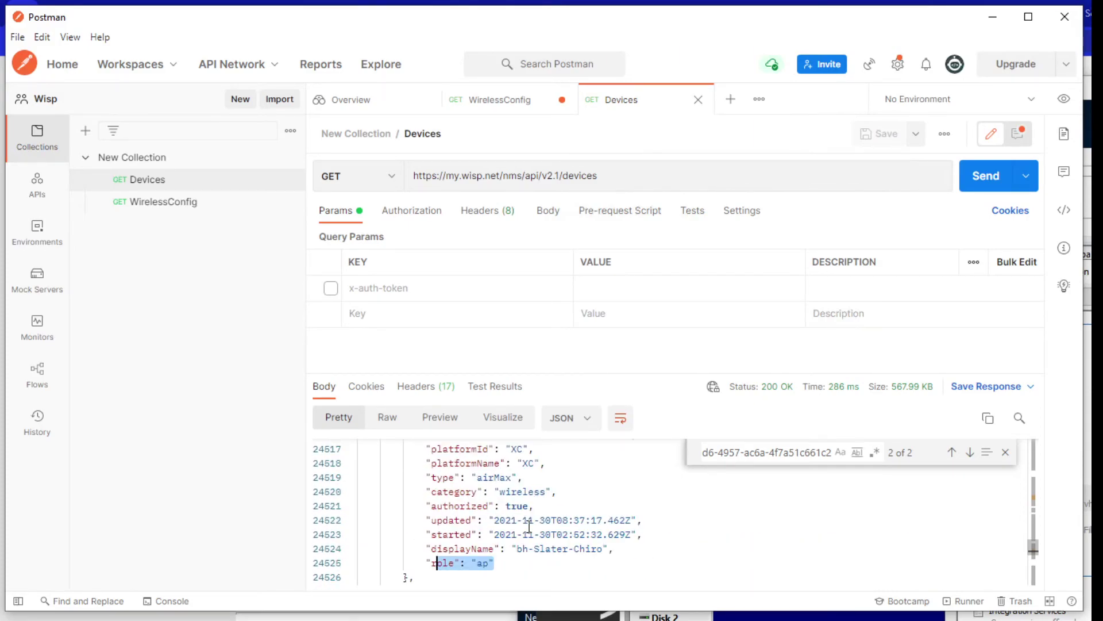
scroll(530, 526, up, 3)
click(454, 511)
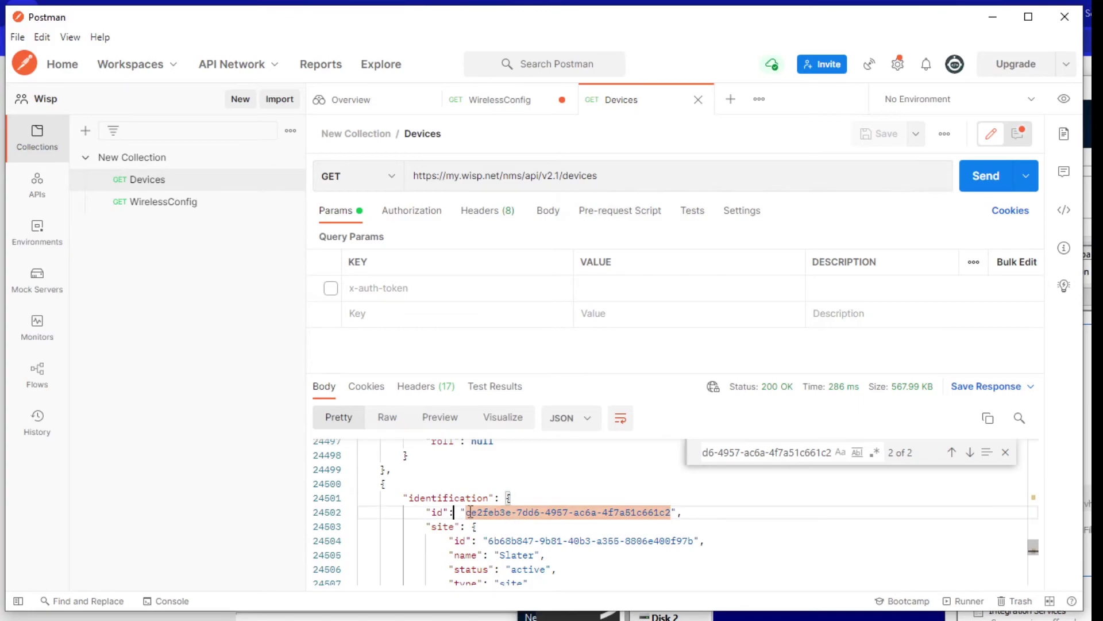
drag(468, 511, 671, 513)
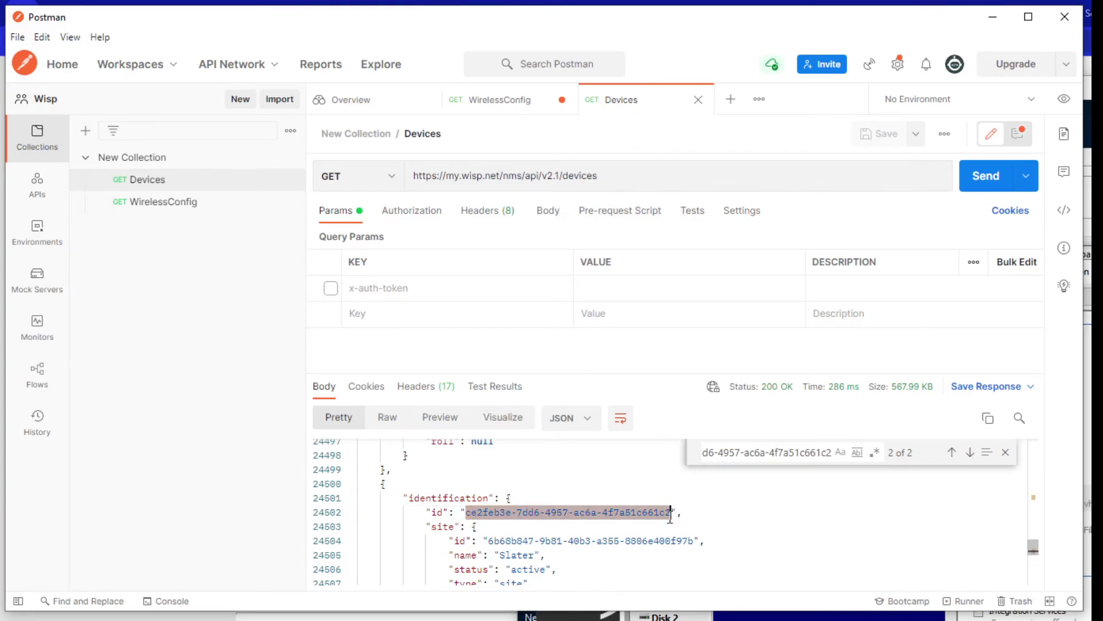
Verify the WirelessConfig URL uses the same device id, then close the response search box.
click(197, 202)
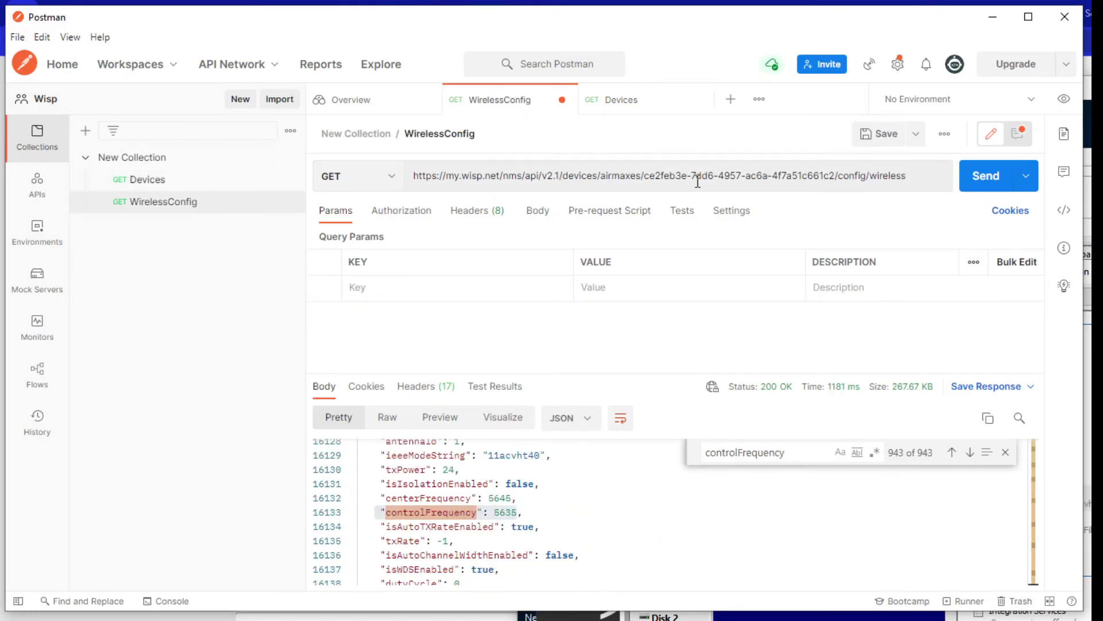
drag(644, 176, 810, 179)
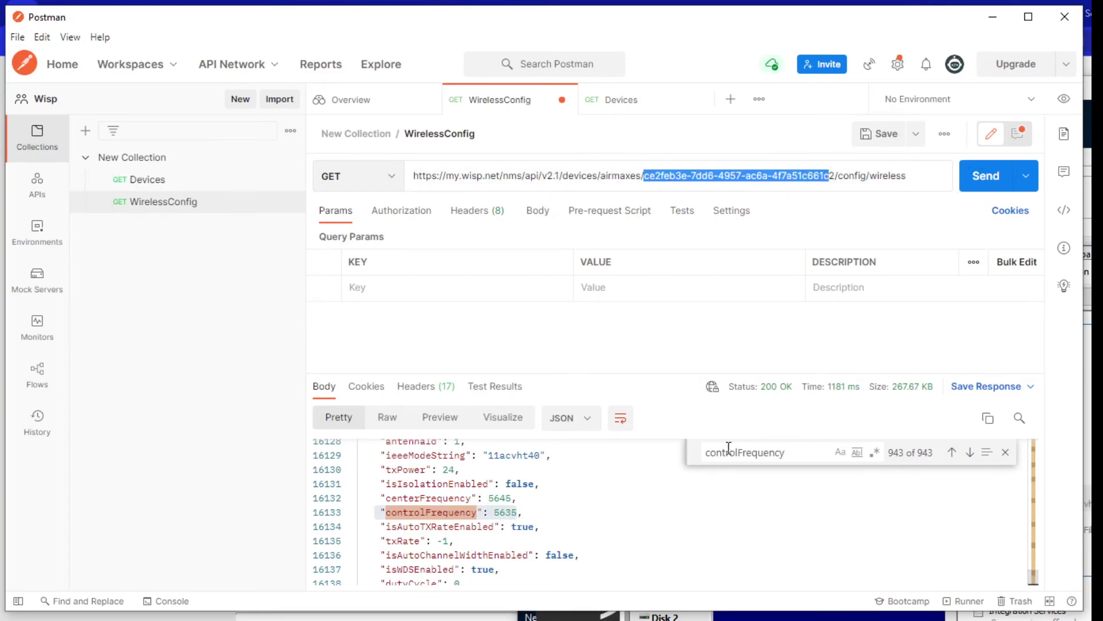
click(672, 572)
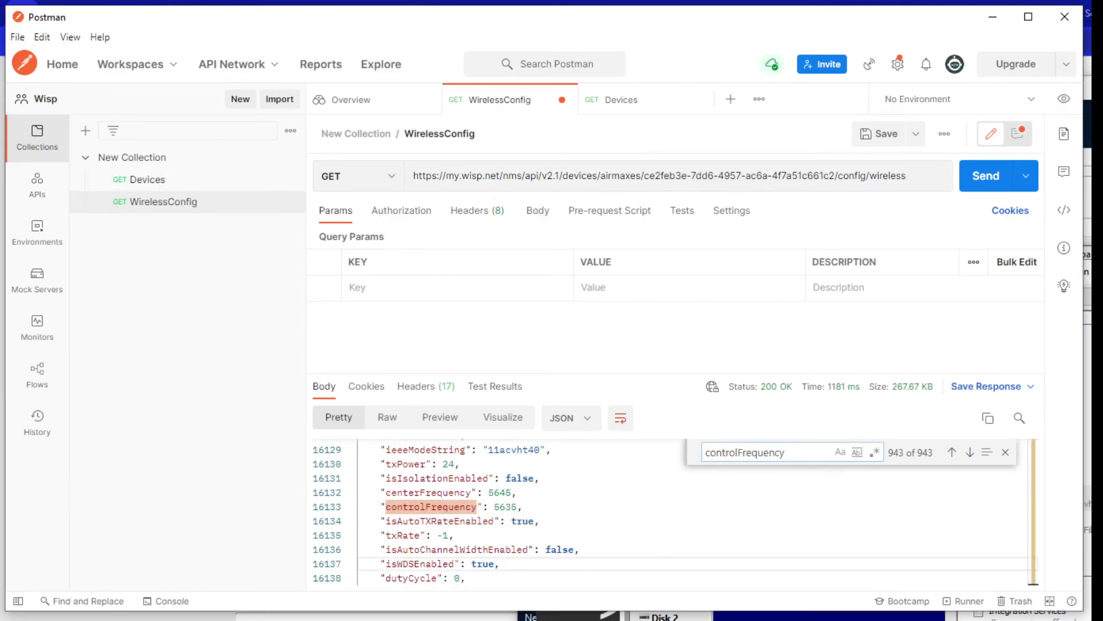
click(655, 526)
click(1005, 452)
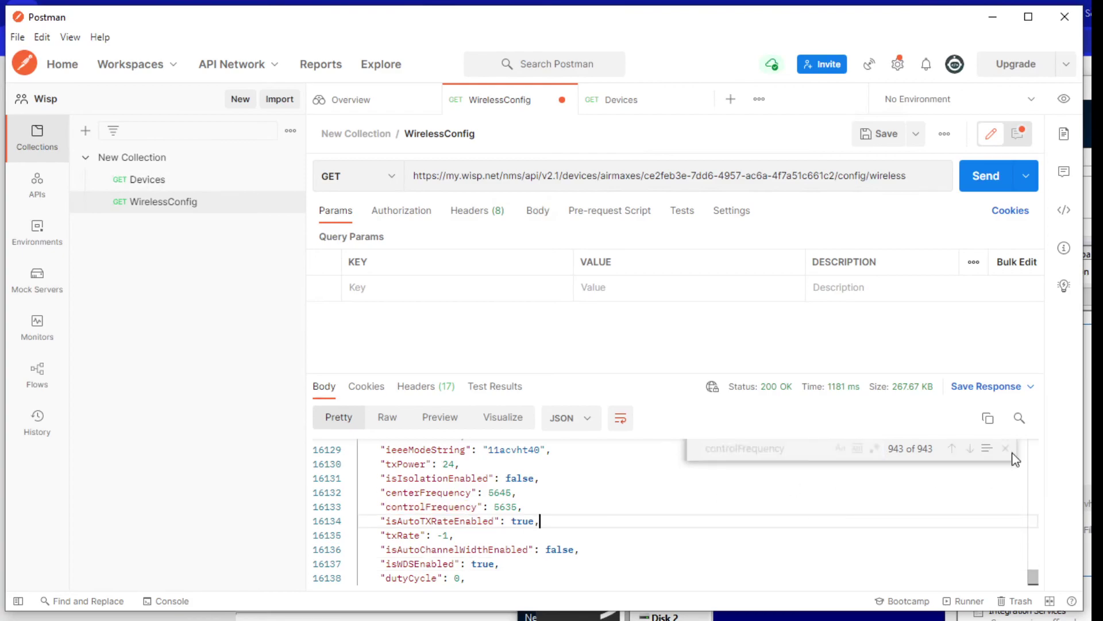